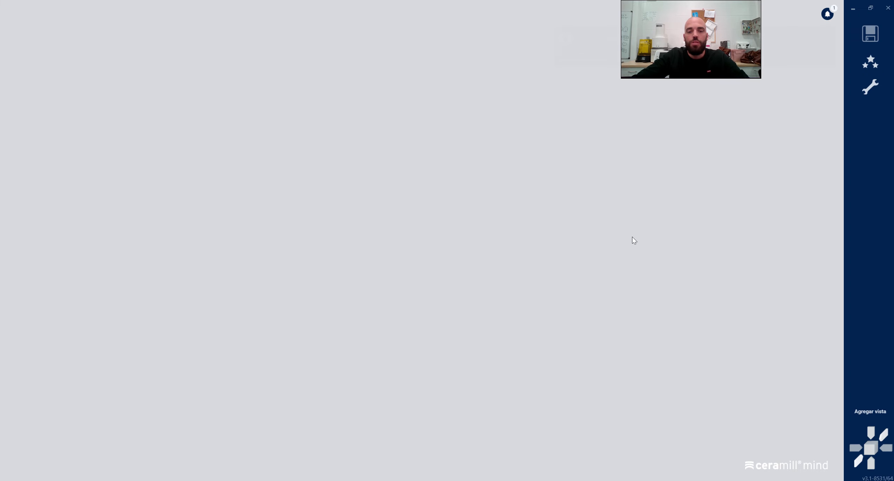
# Load 2022-09-27_99999-010-upperjaw as the upper arch scan and 2022-09-27_99999-010-lowerjaw as the antagonist from the 1.Ferula SUP folder
pyautogui.click(296, 22)
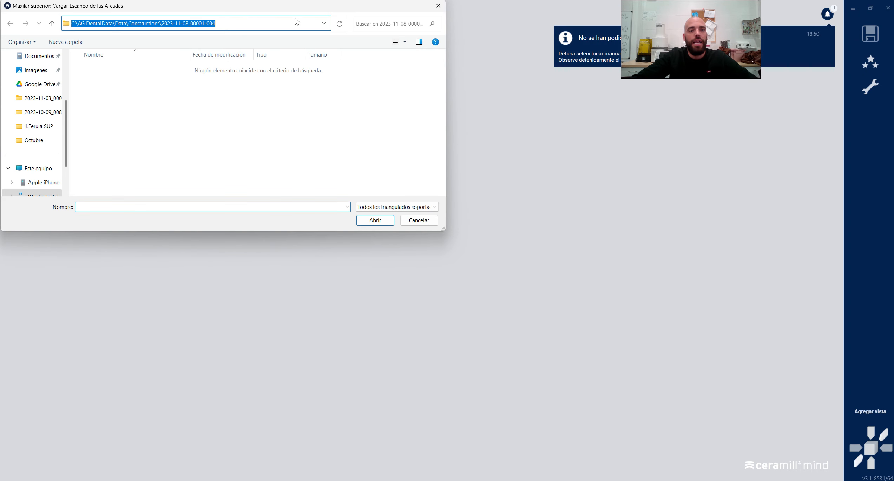
pyautogui.hotkey('ctrl', 'v')
pyautogui.press('Return')
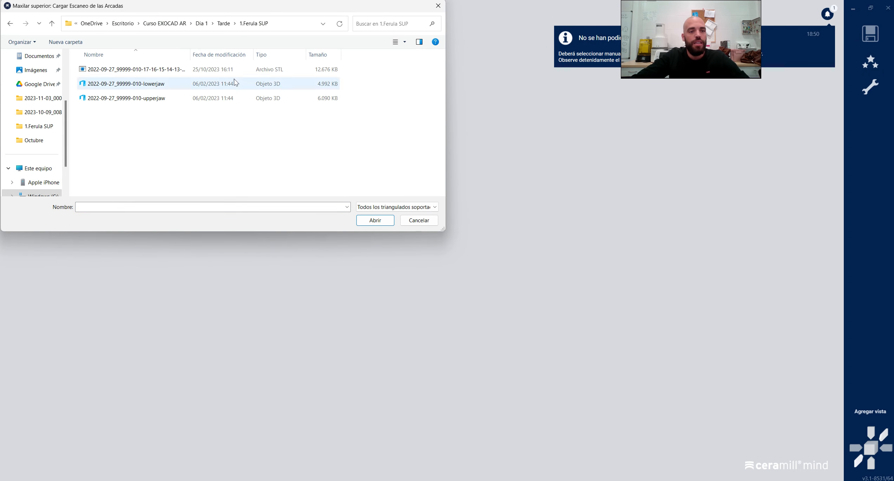
pyautogui.doubleClick(140, 102)
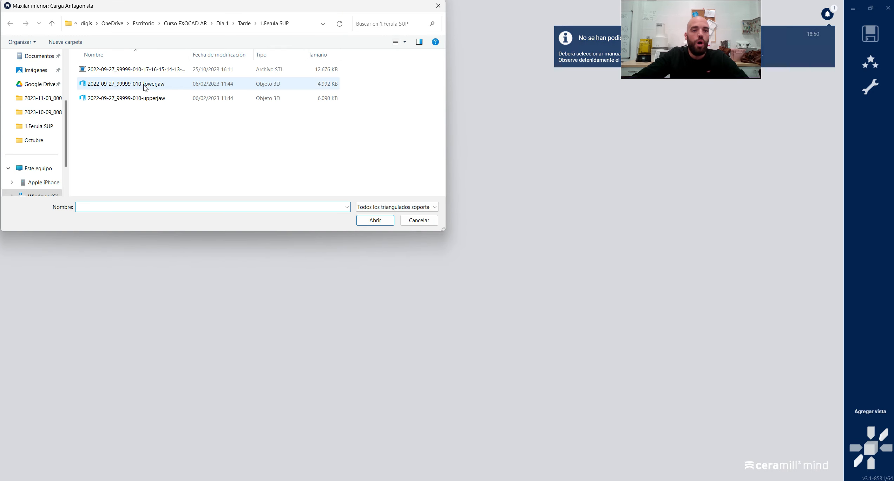
pyautogui.click(145, 87)
pyautogui.click(375, 220)
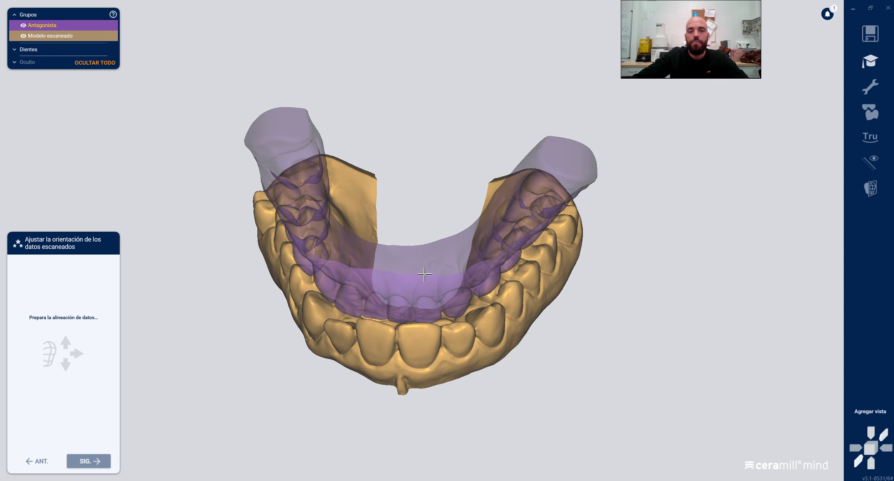
# Orient the upper scan model squarely to its occlusal view and confirm the orientation
pyautogui.moveTo(424, 276); pyautogui.dragTo(397, 219, button='right')
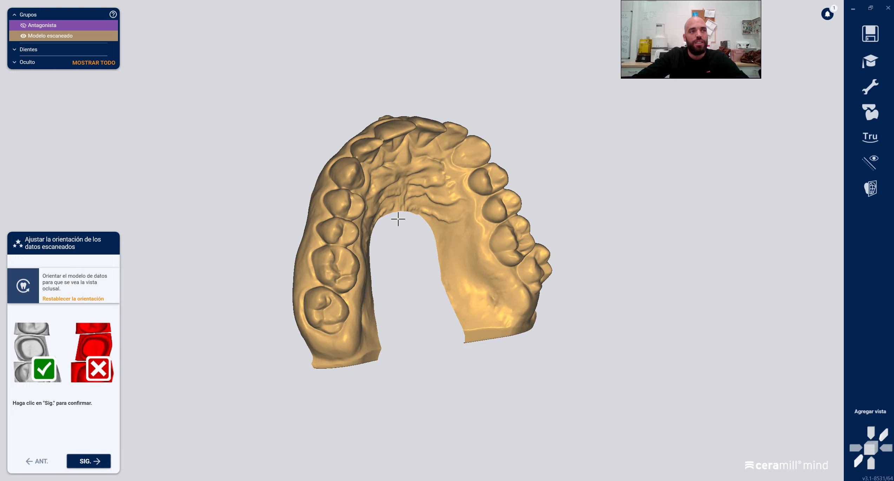
pyautogui.moveTo(398, 219); pyautogui.dragTo(398, 219, button='right')
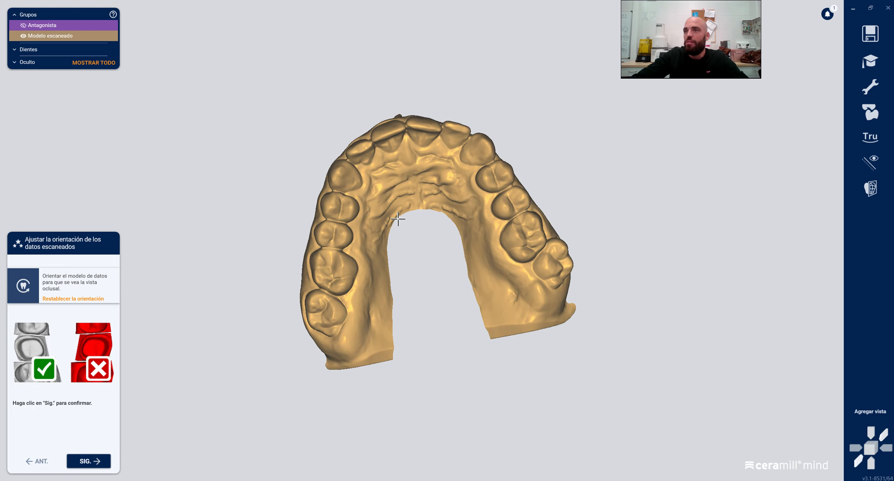
pyautogui.moveTo(379, 252); pyautogui.dragTo(409, 251, button='right')
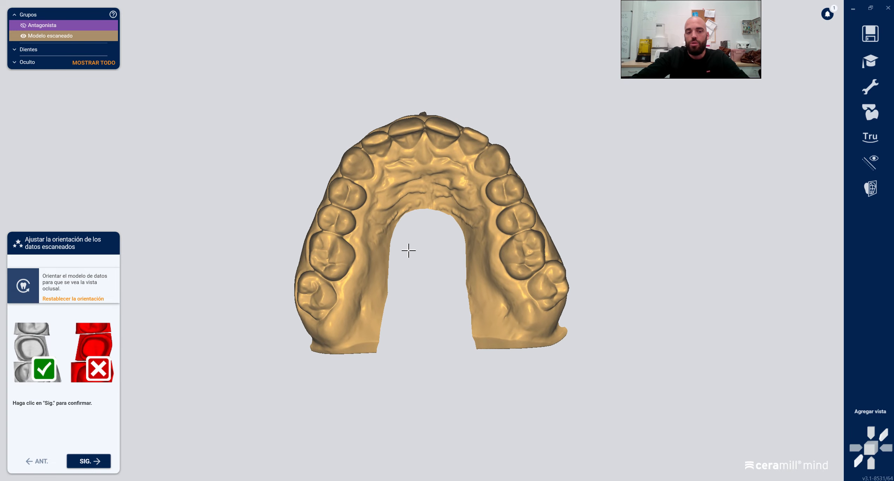
pyautogui.click(106, 463)
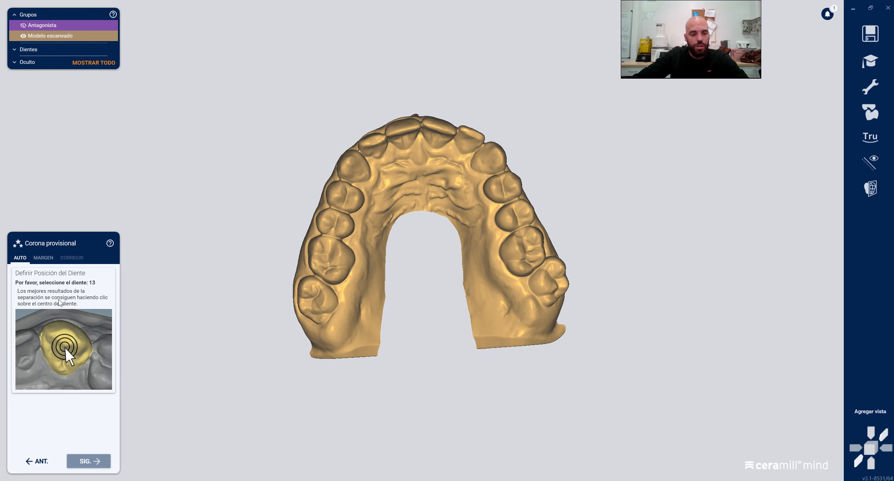
# Auto-detect tooth 13 from its centre and move its buccal, mesial and palatal margin points outward
pyautogui.scroll(4, 352, 175)
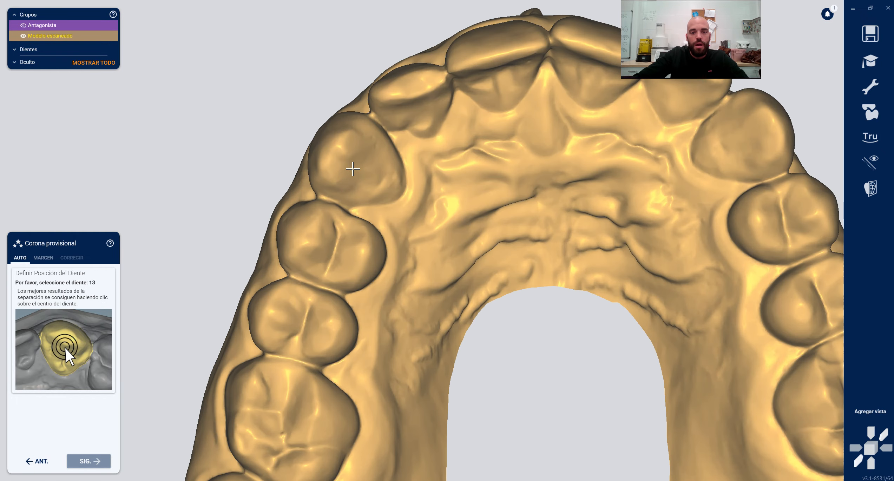
pyautogui.click(358, 158)
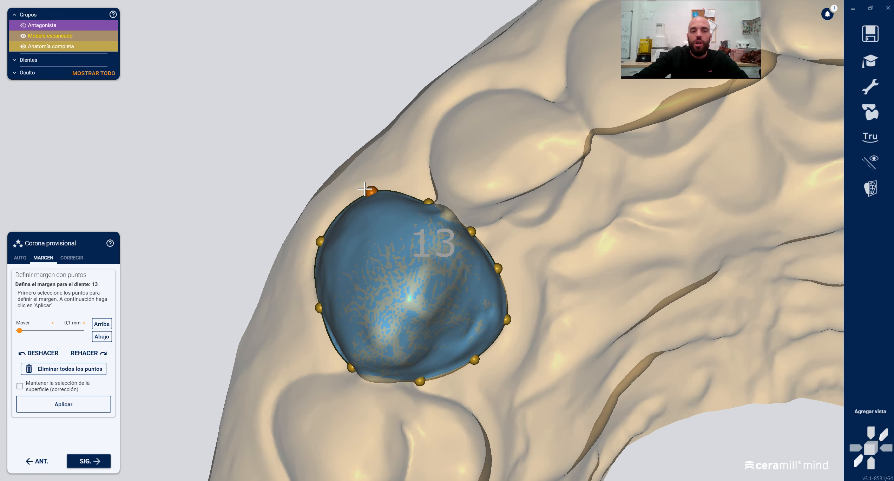
pyautogui.moveTo(316, 236); pyautogui.dragTo(312, 233)
pyautogui.moveTo(313, 307); pyautogui.dragTo(310, 311)
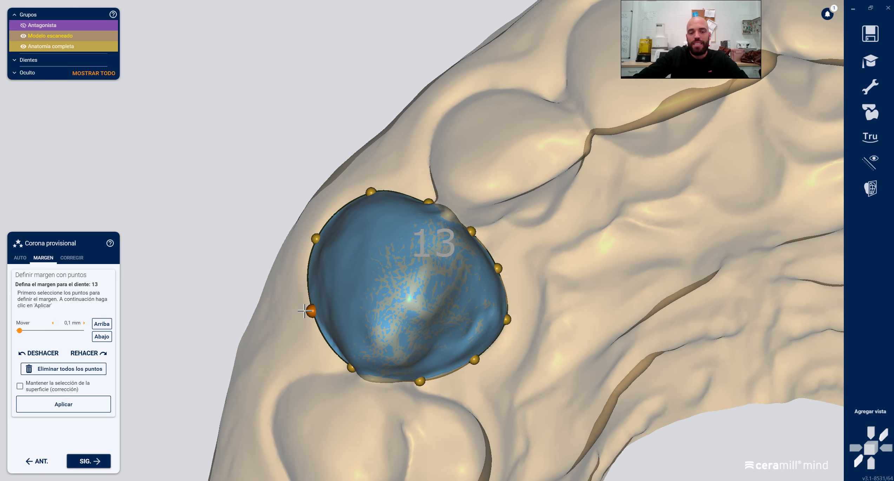
pyautogui.moveTo(426, 198); pyautogui.dragTo(430, 198)
pyautogui.moveTo(471, 232); pyautogui.dragTo(474, 230)
pyautogui.moveTo(497, 269); pyautogui.dragTo(505, 265)
pyautogui.moveTo(506, 319); pyautogui.dragTo(510, 324)
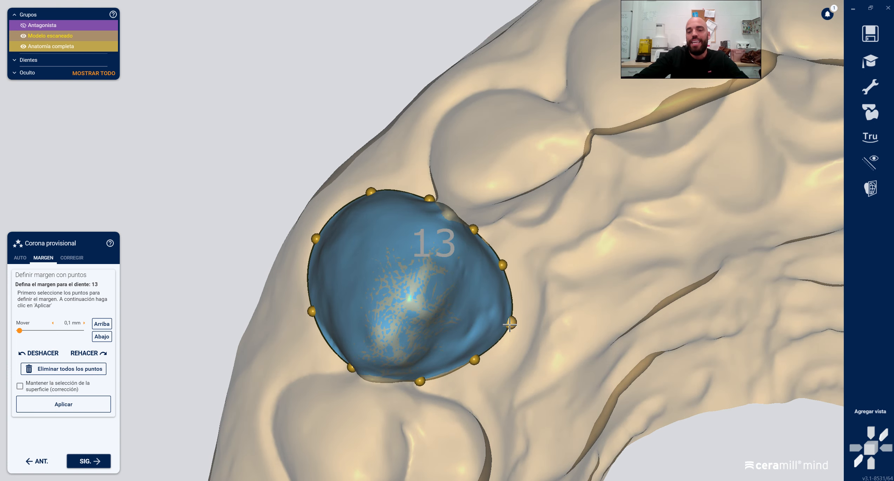
# Refine tooth 13's margin by moving its distal-palatal and buccal points slightly outward to the gum line
pyautogui.click(509, 342)
pyautogui.moveTo(510, 343); pyautogui.dragTo(496, 254, button='middle')
pyautogui.press('Delete')
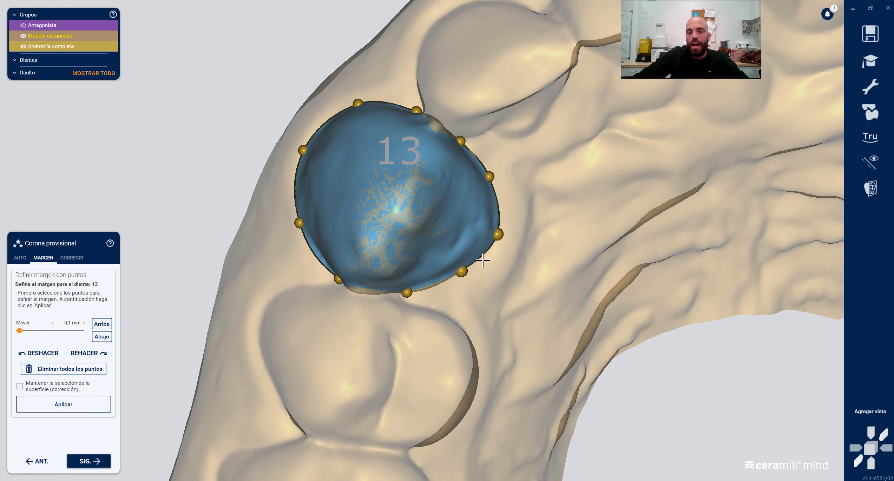
pyautogui.moveTo(461, 271); pyautogui.dragTo(463, 274)
pyautogui.moveTo(406, 292); pyautogui.dragTo(408, 298)
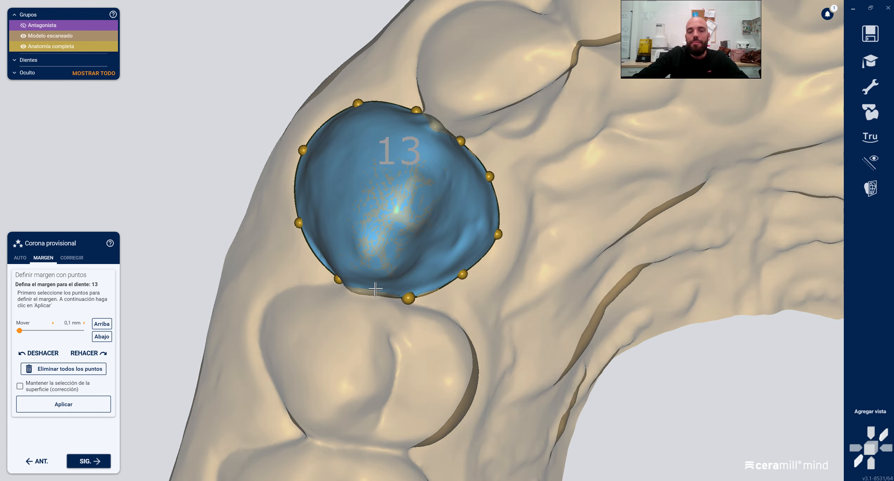
pyautogui.moveTo(305, 217); pyautogui.dragTo(303, 217)
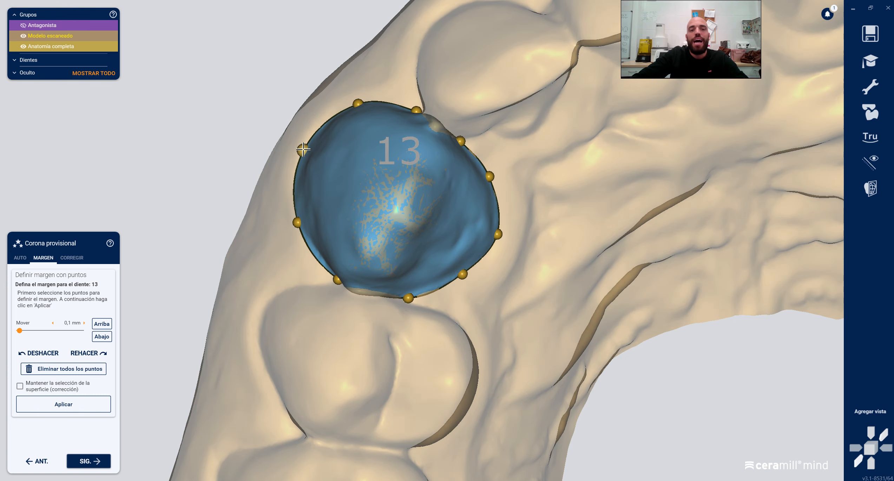
pyautogui.moveTo(358, 102); pyautogui.dragTo(357, 101)
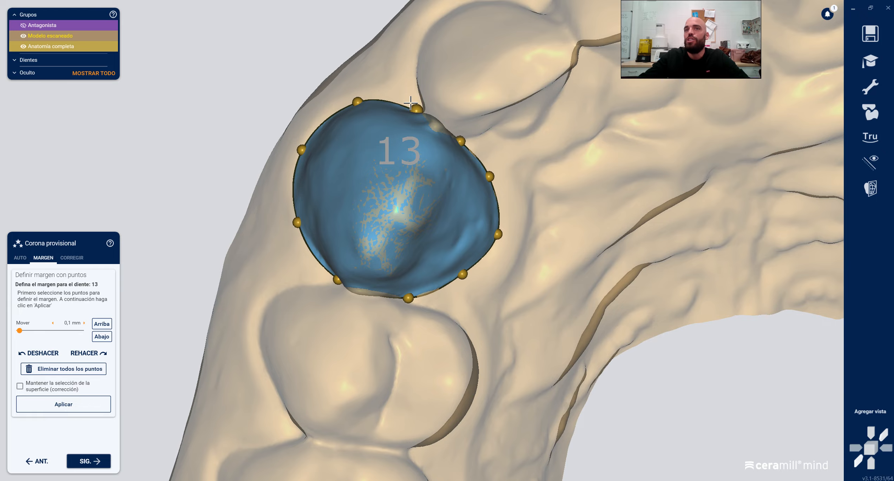
# Shift the mesial-buccal margin point of tooth 13 slightly outward onto the gum line
pyautogui.scroll(-4, 359, 136)
pyautogui.moveTo(359, 136)
pyautogui.mouseDown(button='right')
pyautogui.moveTo(359, 197)
pyautogui.moveTo(359, 136)
pyautogui.mouseUp(button='right')
pyautogui.moveTo(359, 136); pyautogui.dragTo(370, 46, button='middle')
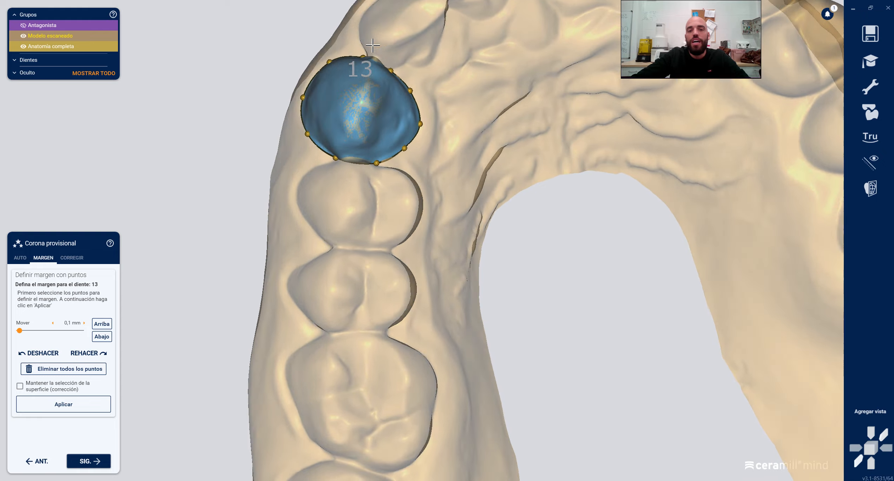
pyautogui.moveTo(370, 45)
pyautogui.mouseDown(button='right')
pyautogui.moveTo(439, 48)
pyautogui.moveTo(302, 84)
pyautogui.moveTo(370, 46)
pyautogui.mouseUp(button='right')
pyautogui.moveTo(370, 46); pyautogui.dragTo(255, 0, button='middle')
pyautogui.scroll(5, 375, 219)
pyautogui.moveTo(432, 208); pyautogui.dragTo(429, 205)
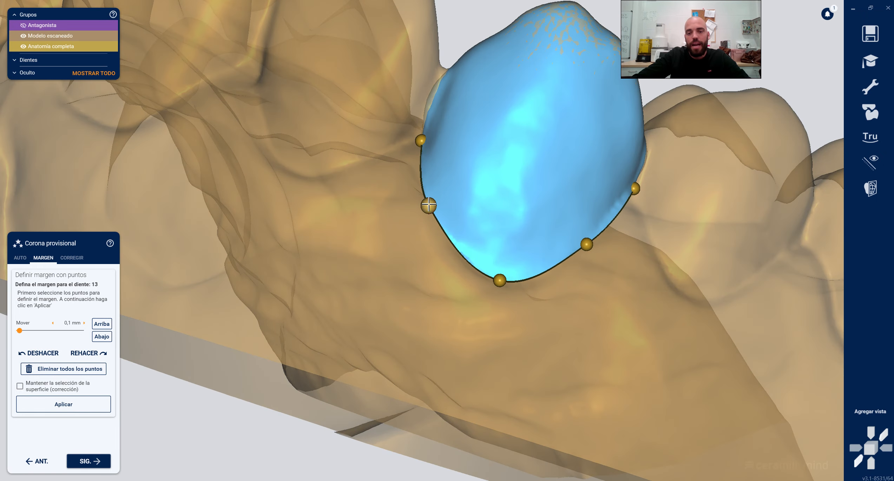
# Check tooth 13's buccal margin and move its palatal and distal margin points slightly outward
pyautogui.scroll(-3, 465, 238)
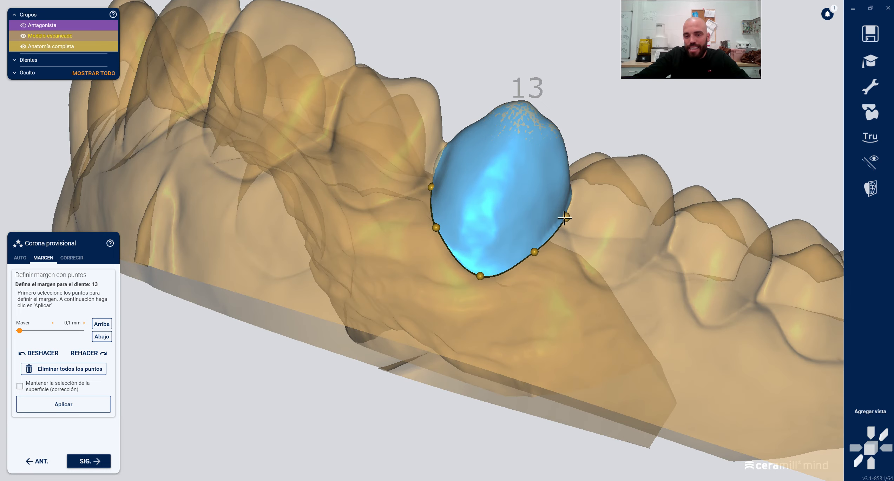
pyautogui.scroll(-4, 540, 245)
pyautogui.moveTo(505, 197); pyautogui.dragTo(469, 251, button='right')
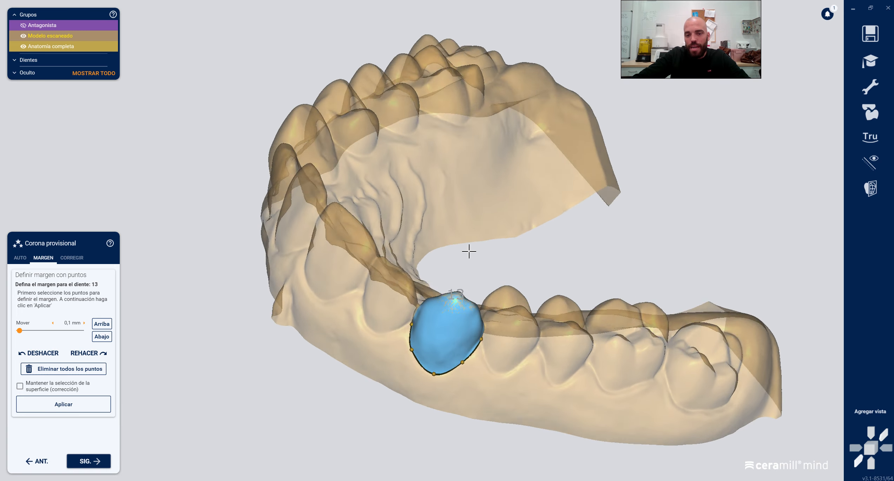
pyautogui.moveTo(469, 251); pyautogui.dragTo(469, 192, button='middle')
pyautogui.scroll(2, 430, 263)
pyautogui.scroll(2, 430, 263)
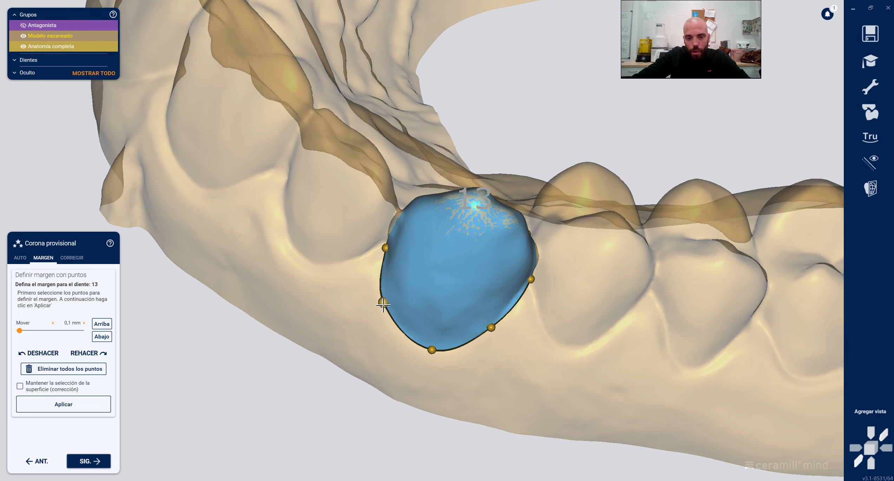
pyautogui.moveTo(427, 353); pyautogui.dragTo(477, 396, button='right')
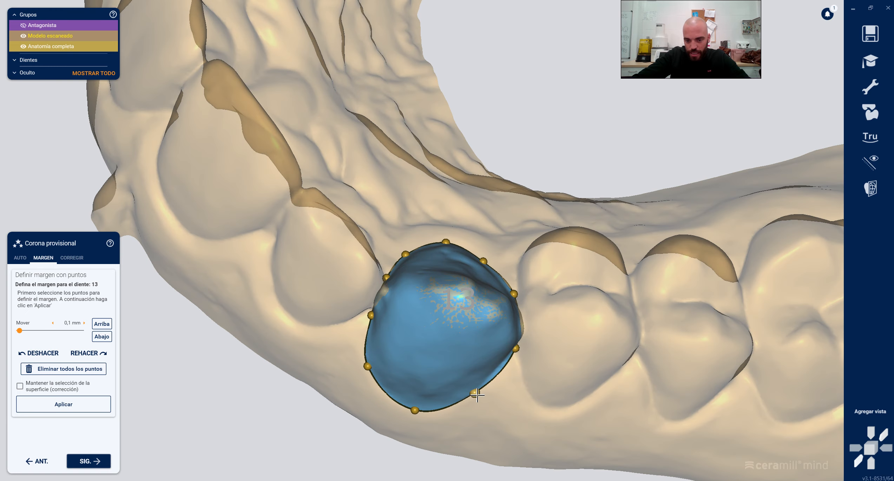
pyautogui.moveTo(438, 243); pyautogui.dragTo(361, 262, button='right')
pyautogui.scroll(2, 361, 261)
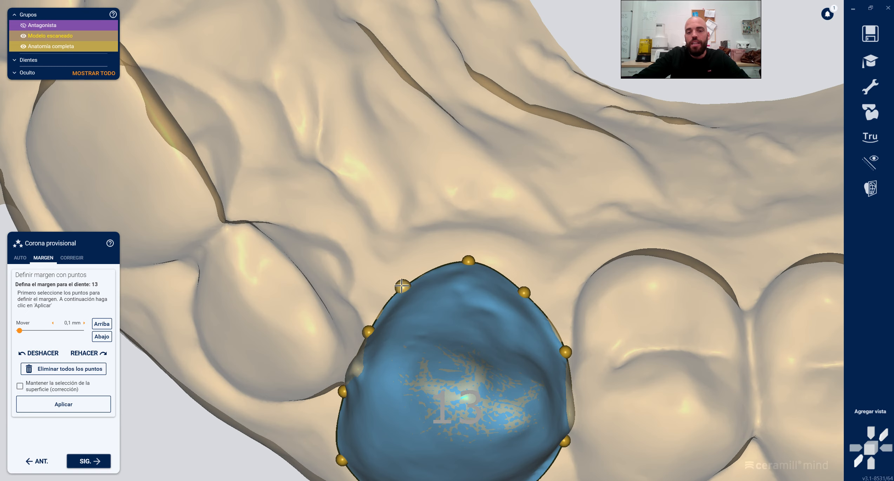
pyautogui.moveTo(465, 259); pyautogui.dragTo(469, 256)
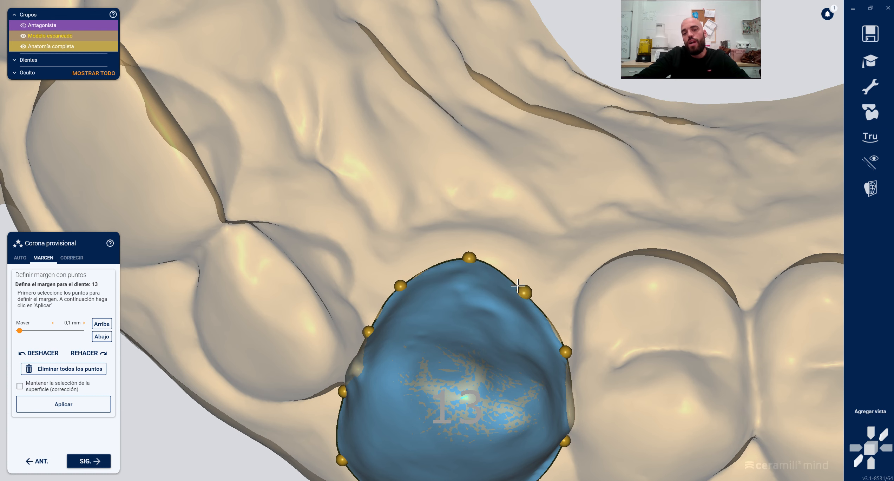
pyautogui.moveTo(524, 291); pyautogui.dragTo(528, 289)
pyautogui.moveTo(565, 349); pyautogui.dragTo(568, 343)
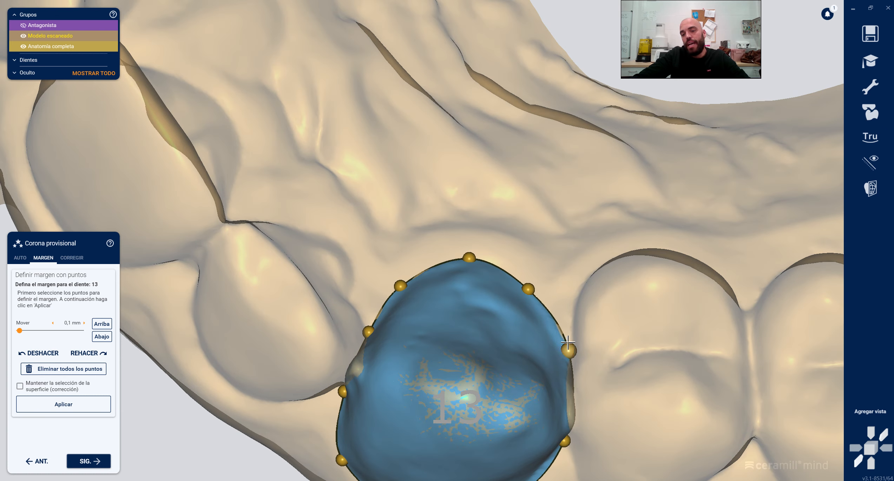
pyautogui.moveTo(527, 283); pyautogui.dragTo(528, 284)
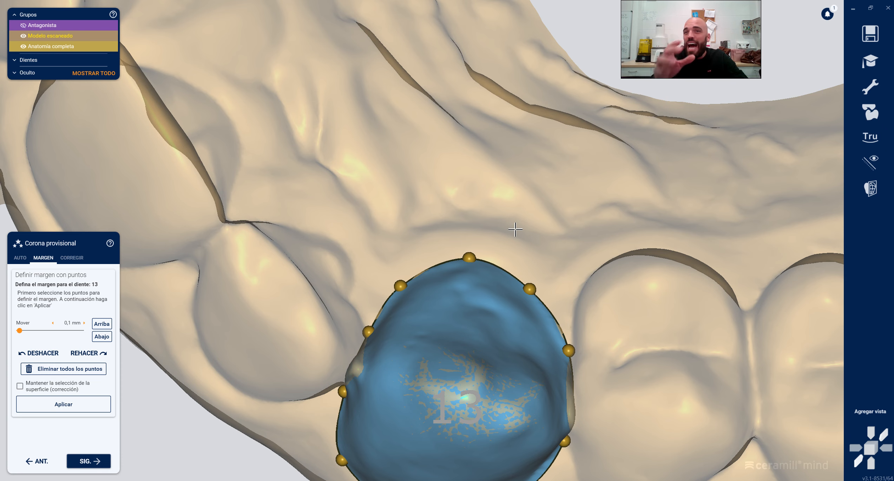
# Check the buccal margin of tooth 13 once more and accept it to continue with tooth 12
pyautogui.scroll(-5, 455, 215)
pyautogui.moveTo(455, 215); pyautogui.dragTo(444, 194, button='right')
pyautogui.scroll(3, 460, 178)
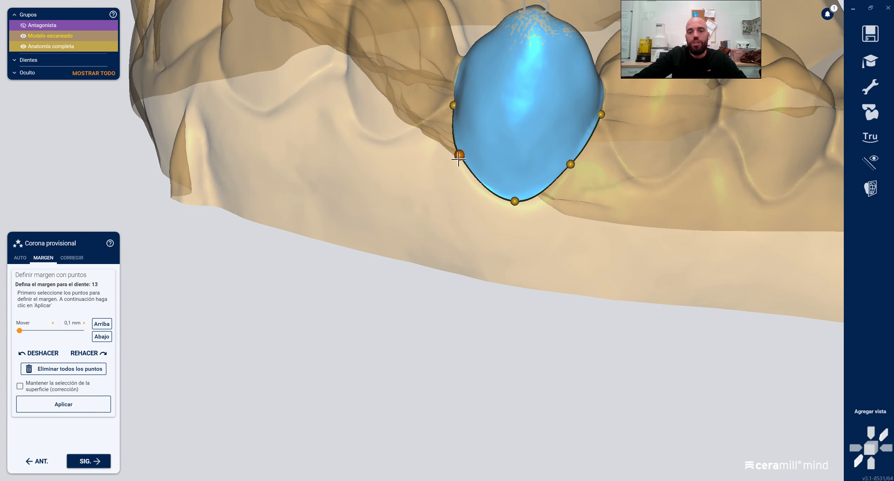
pyautogui.click(99, 468)
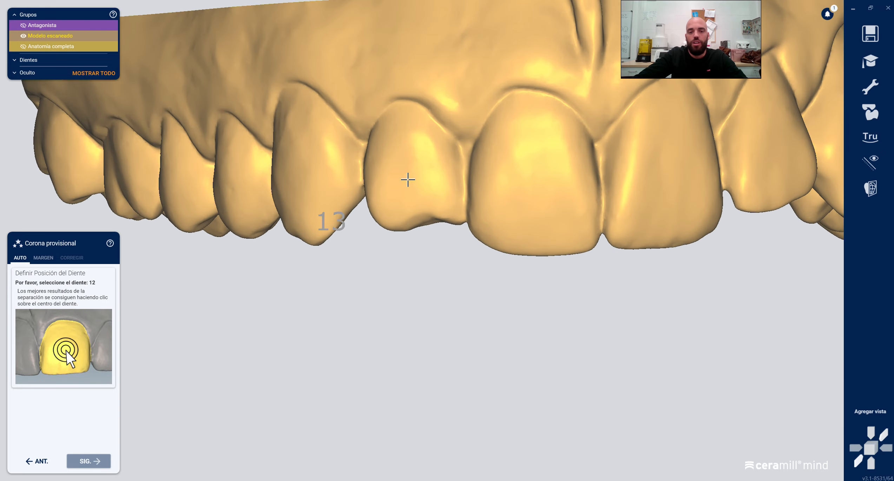
# Auto-detect tooth 12 from its centre and move its labial margin points outward to the gum line
pyautogui.click(409, 178)
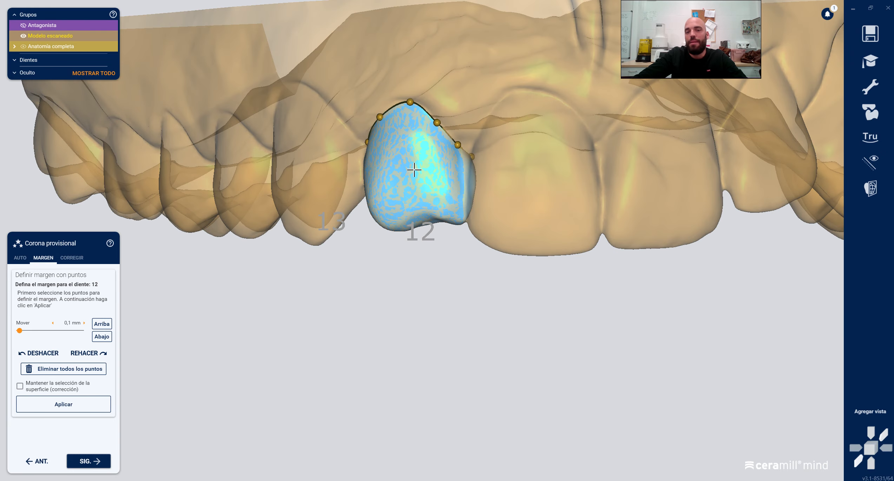
pyautogui.moveTo(426, 160); pyautogui.dragTo(425, 160, button='right')
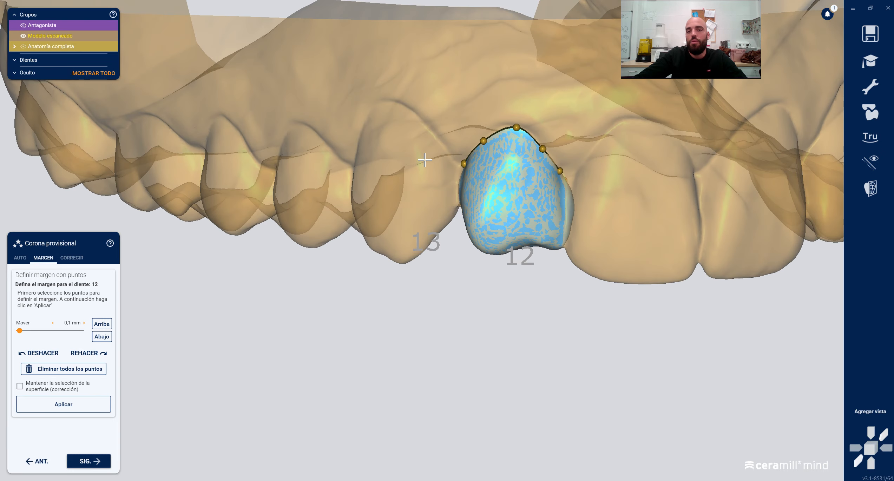
pyautogui.scroll(3, 462, 135)
pyautogui.moveTo(498, 144); pyautogui.dragTo(496, 138)
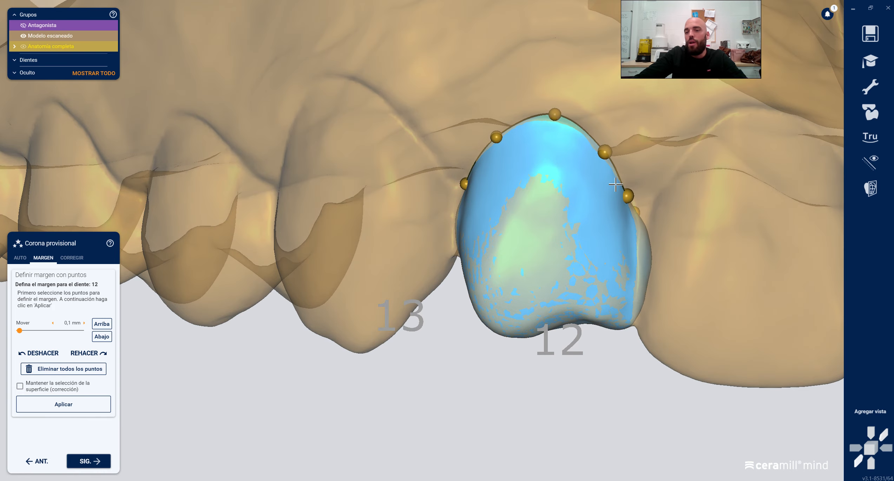
pyautogui.moveTo(628, 196); pyautogui.dragTo(631, 194)
# Move tooth 12's palatal margin points slightly outward to the gum line
pyautogui.moveTo(586, 194); pyautogui.dragTo(542, 185, button='right')
pyautogui.scroll(-3, 543, 185)
pyautogui.moveTo(542, 185); pyautogui.dragTo(502, 421, button='middle')
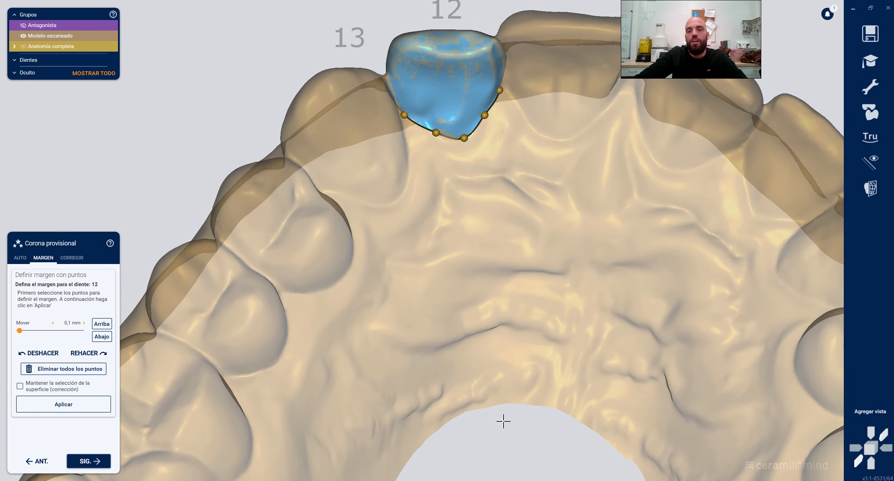
pyautogui.scroll(3, 437, 116)
pyautogui.moveTo(439, 143)
pyautogui.mouseDown()
pyautogui.moveTo(479, 145)
pyautogui.moveTo(510, 121)
pyautogui.mouseUp()
pyautogui.moveTo(511, 118); pyautogui.dragTo(503, 128, button='right')
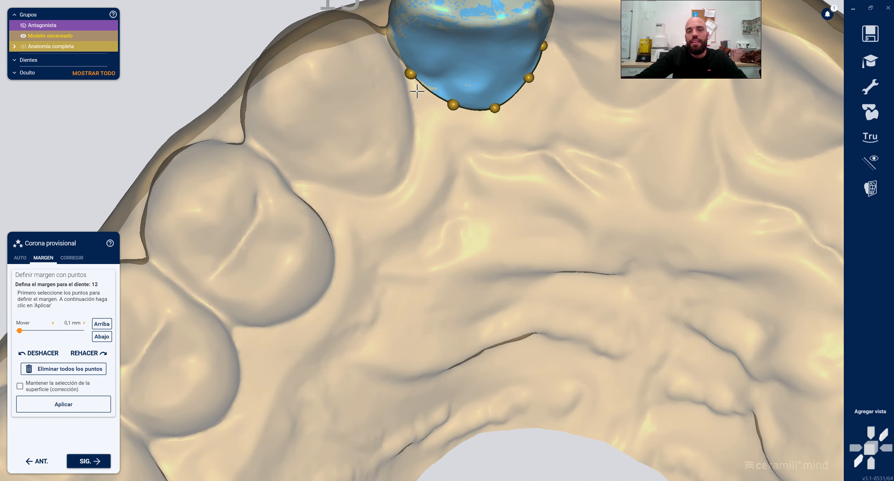
pyautogui.moveTo(408, 75); pyautogui.dragTo(406, 74)
pyautogui.moveTo(453, 105); pyautogui.dragTo(496, 110)
pyautogui.moveTo(528, 78); pyautogui.dragTo(531, 80)
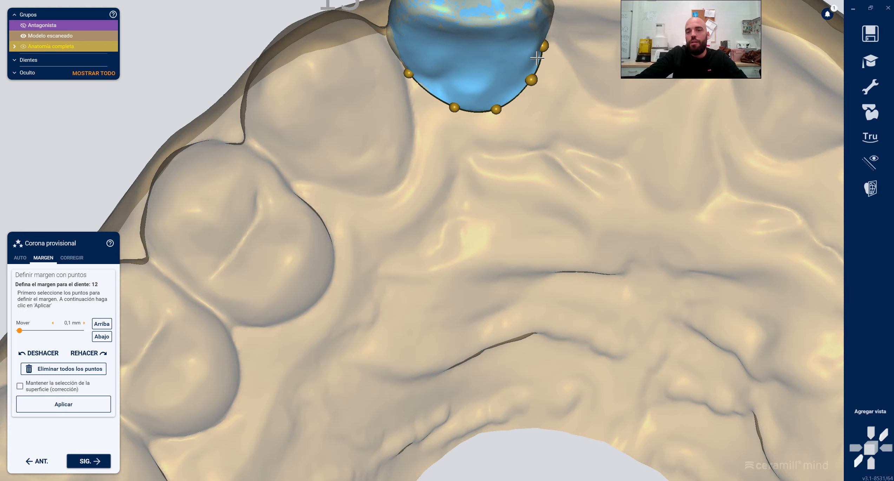
# Check tooth 12's margin from the incisal and labial sides and accept it to continue with tooth 11
pyautogui.moveTo(557, 89); pyautogui.dragTo(526, 159, button='right')
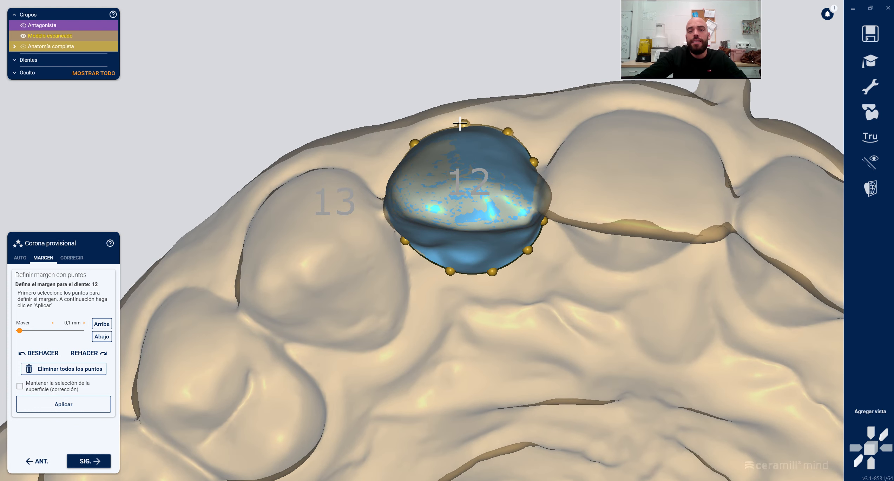
pyautogui.moveTo(463, 121); pyautogui.dragTo(413, 151, button='right')
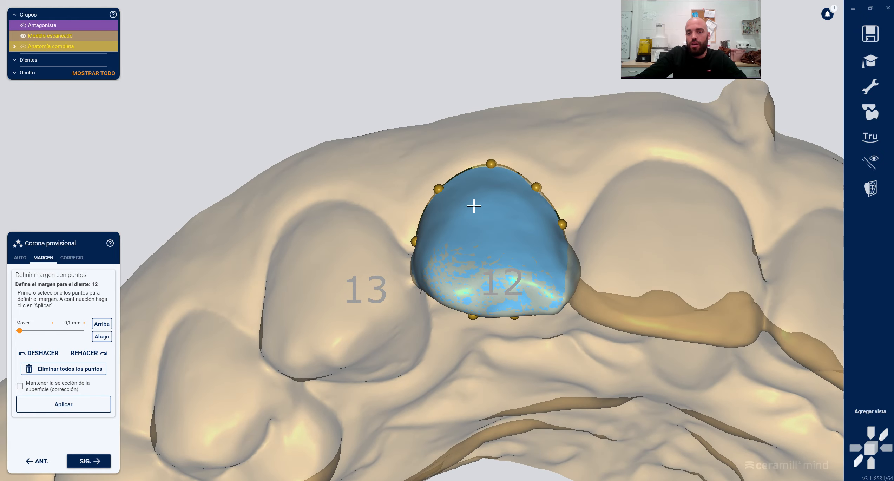
pyautogui.scroll(-4, 477, 190)
pyautogui.moveTo(479, 189); pyautogui.dragTo(480, 181, button='right')
pyautogui.scroll(5, 480, 158)
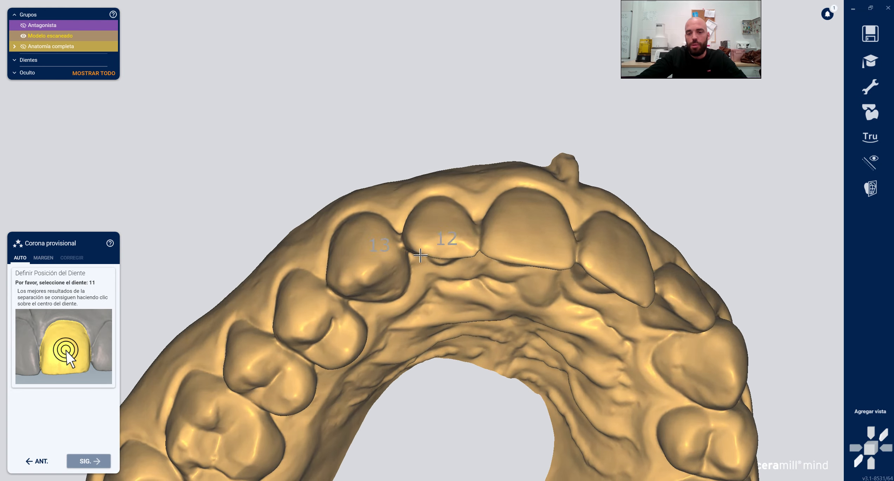
# Auto-detect tooth 11 from its centre and move its labial margin points slightly outward to the gum line
pyautogui.click(478, 321)
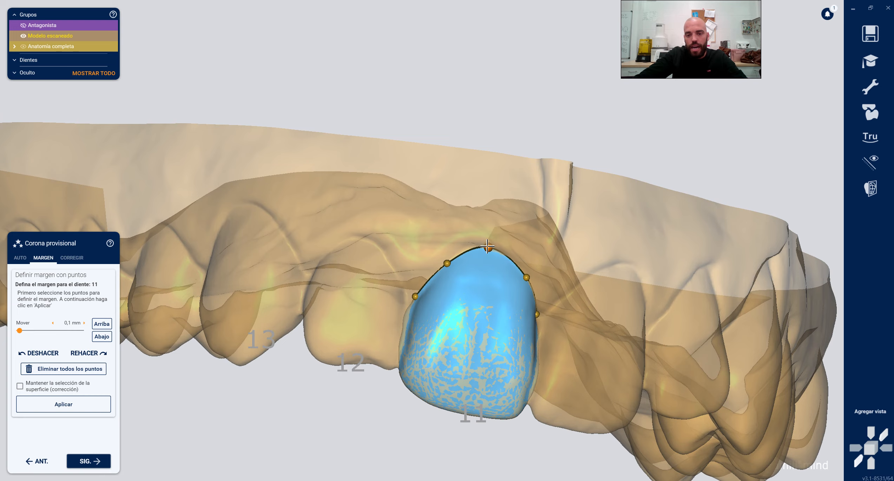
pyautogui.moveTo(445, 262); pyautogui.dragTo(443, 258)
pyautogui.moveTo(526, 272); pyautogui.dragTo(437, 258, button='right')
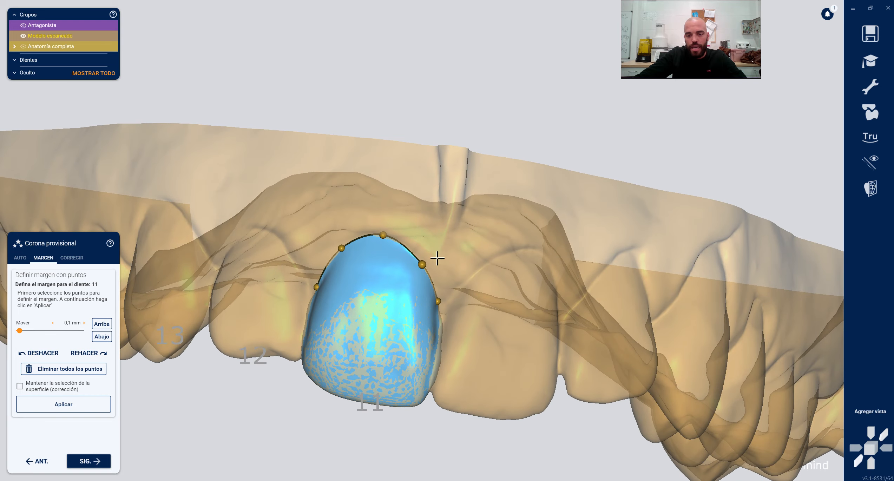
pyautogui.moveTo(438, 301); pyautogui.dragTo(439, 299)
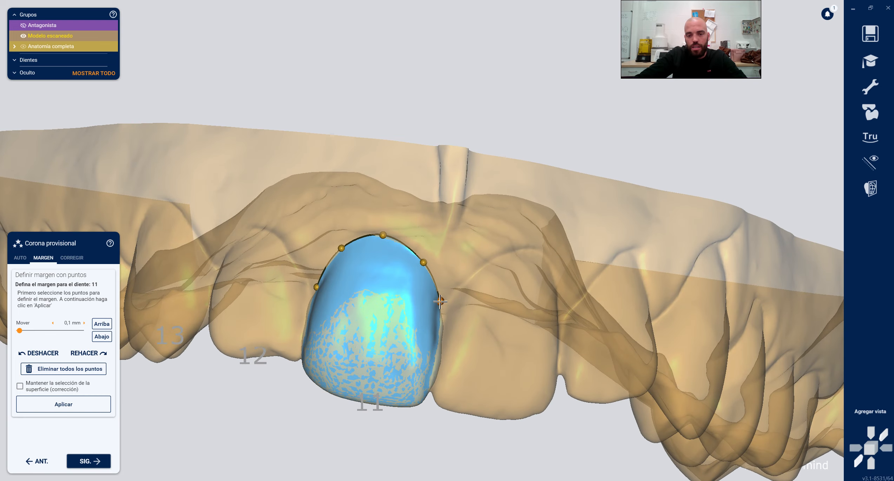
pyautogui.moveTo(440, 300); pyautogui.dragTo(439, 289, button='right')
pyautogui.moveTo(439, 289); pyautogui.dragTo(424, 418, button='middle')
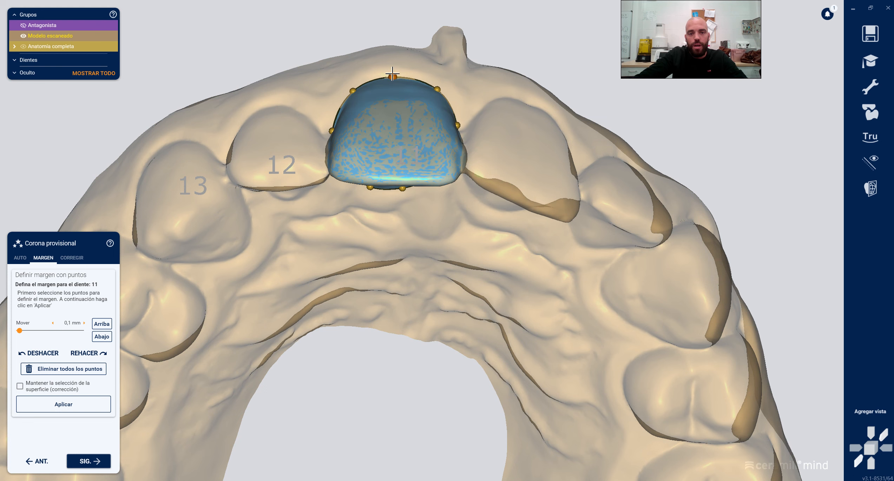
pyautogui.moveTo(392, 77); pyautogui.dragTo(394, 74)
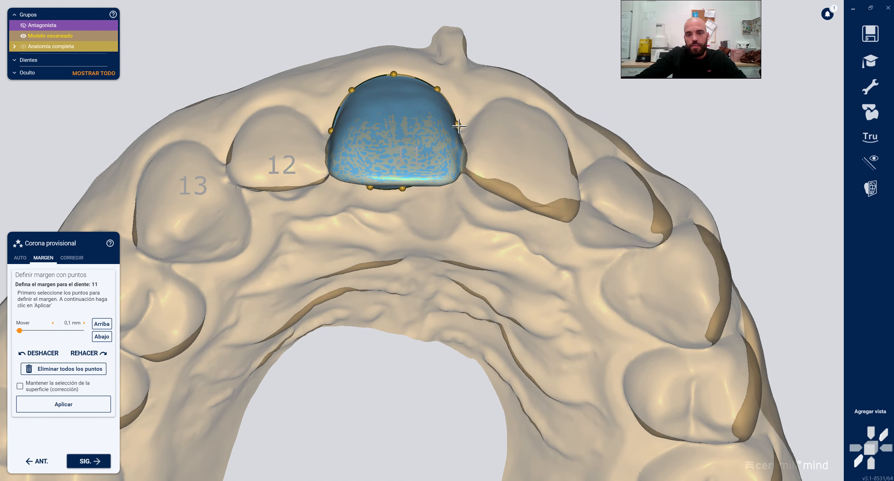
# Move tooth 11's palatal and mesial margin points slightly outward to the gum line
pyautogui.scroll(-4, 450, 101)
pyautogui.moveTo(450, 102); pyautogui.dragTo(391, 0, button='right')
pyautogui.moveTo(340, 215); pyautogui.dragTo(306, 162, button='right')
pyautogui.scroll(4, 397, 296)
pyautogui.moveTo(392, 293); pyautogui.dragTo(419, 280)
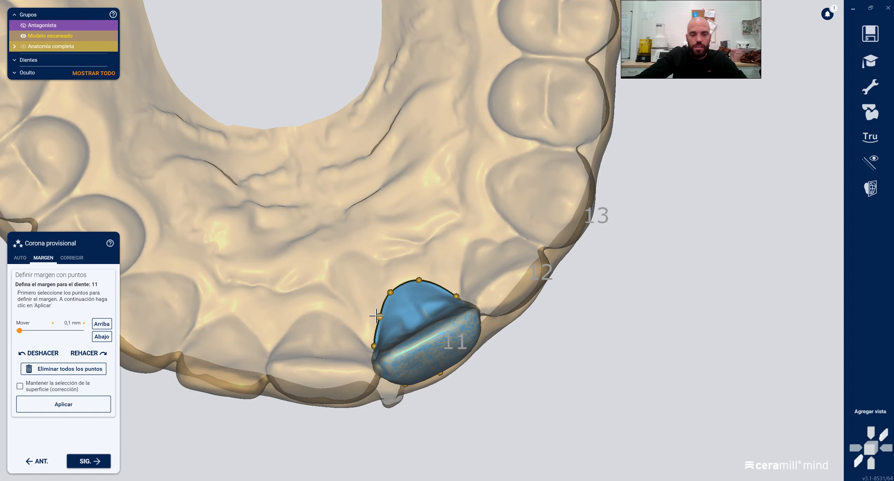
pyautogui.moveTo(374, 345); pyautogui.dragTo(372, 345)
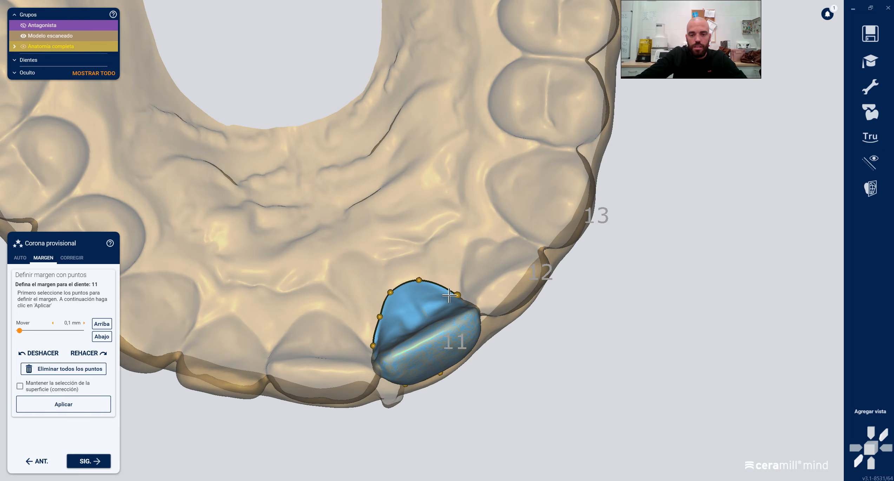
# Fine-tune the labial margin point of tooth 11 and accept the margins to continue to the provisional crown seat
pyautogui.scroll(-3, 453, 295)
pyautogui.moveTo(453, 295); pyautogui.dragTo(443, 291, button='right')
pyautogui.scroll(3, 421, 253)
pyautogui.click(391, 259)
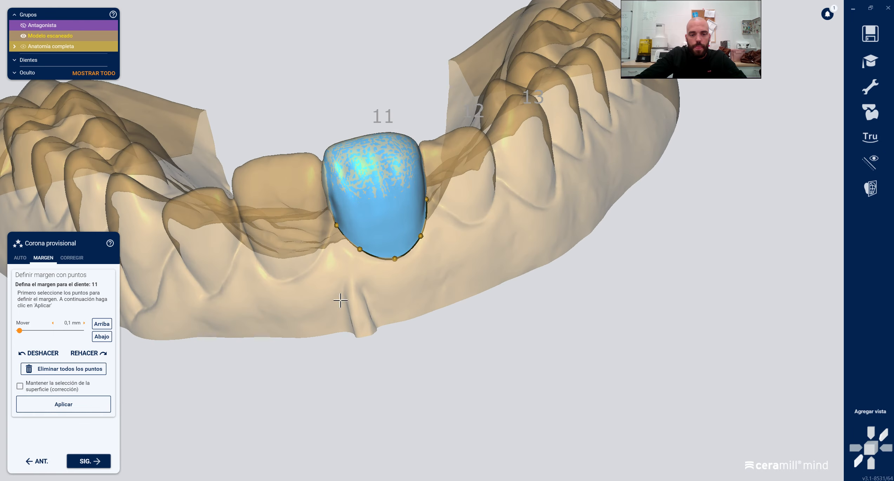
pyautogui.click(94, 460)
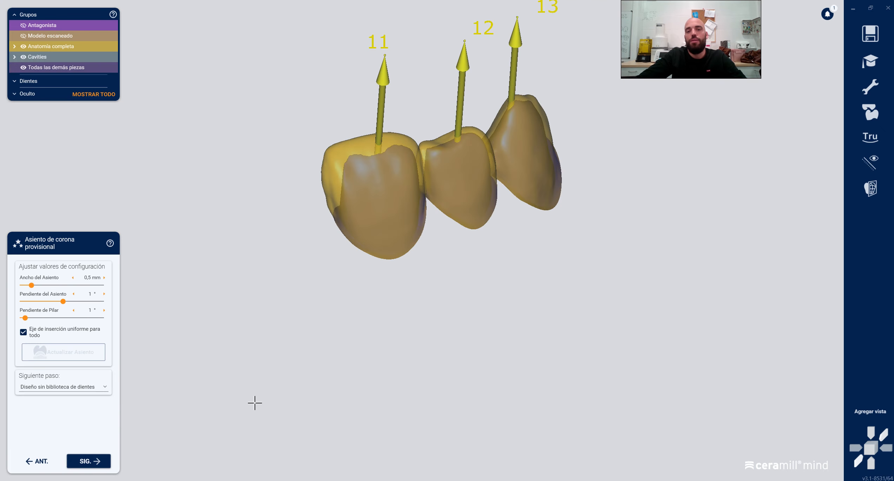
# Examine the three provisional crowns labially with the full anatomy at 100% opacity, then more transparent to expose the cavities
pyautogui.scroll(-3, 395, 289)
pyautogui.moveTo(395, 289); pyautogui.dragTo(401, 283, button='right')
pyautogui.scroll(3, 400, 247)
pyautogui.moveTo(400, 248); pyautogui.dragTo(611, 195, button='right')
pyautogui.scroll(3, 455, 211)
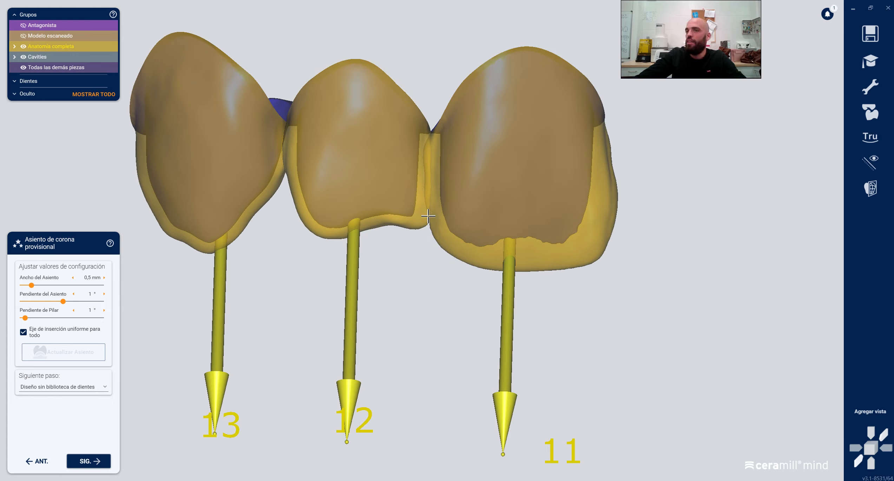
pyautogui.click(69, 47)
pyautogui.moveTo(69, 46); pyautogui.dragTo(217, 69)
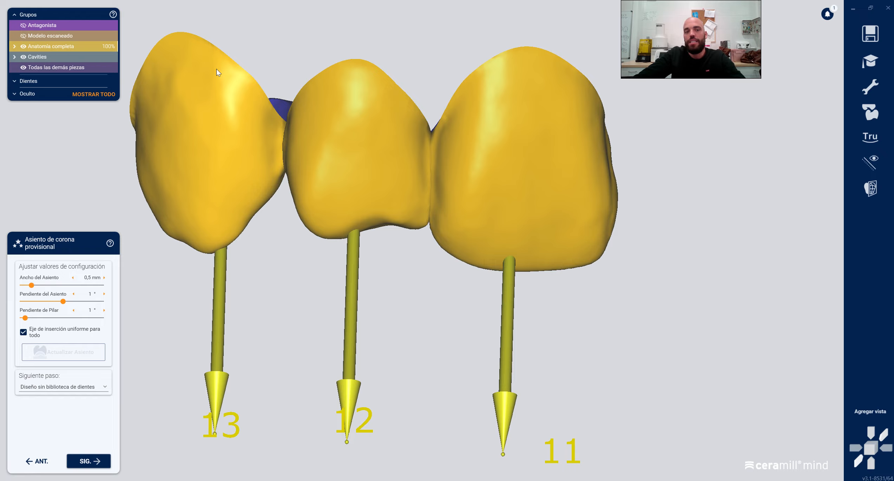
pyautogui.moveTo(114, 47); pyautogui.dragTo(54, 58)
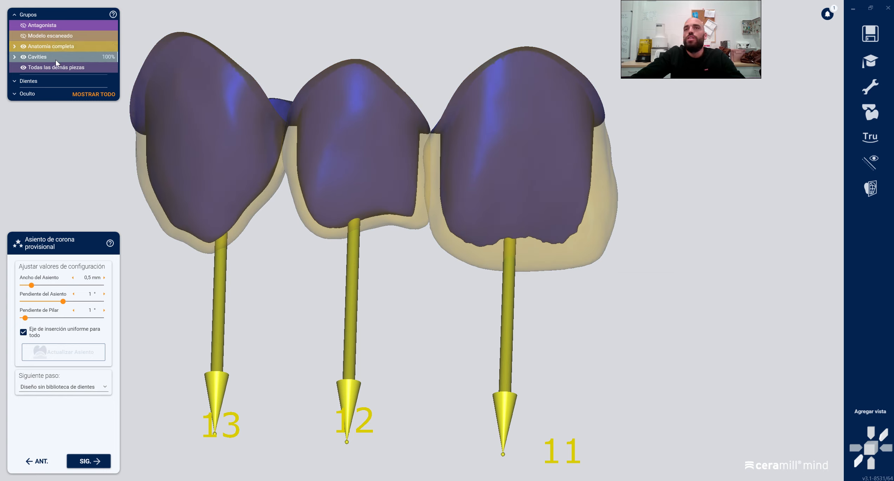
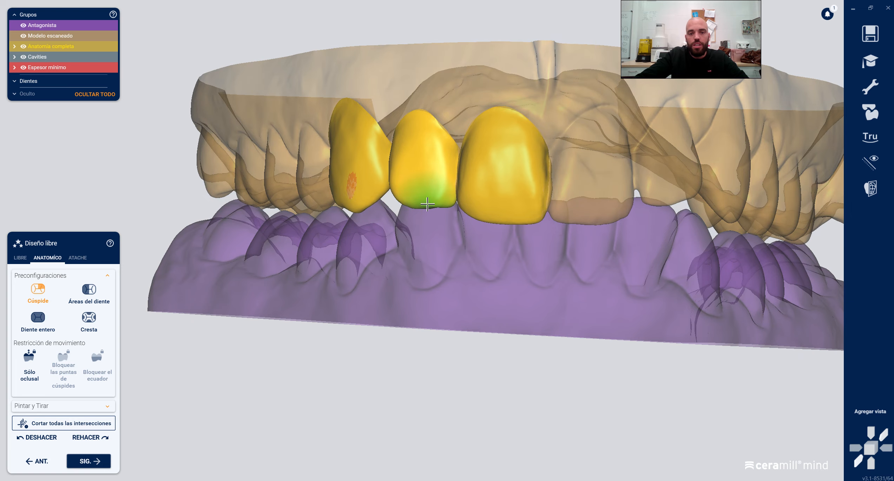
# Enlarge the Add/Remove brush in free design and build up the thin area on tooth 13's labial surface
pyautogui.click(20, 258)
pyautogui.scroll(5, 479, 183)
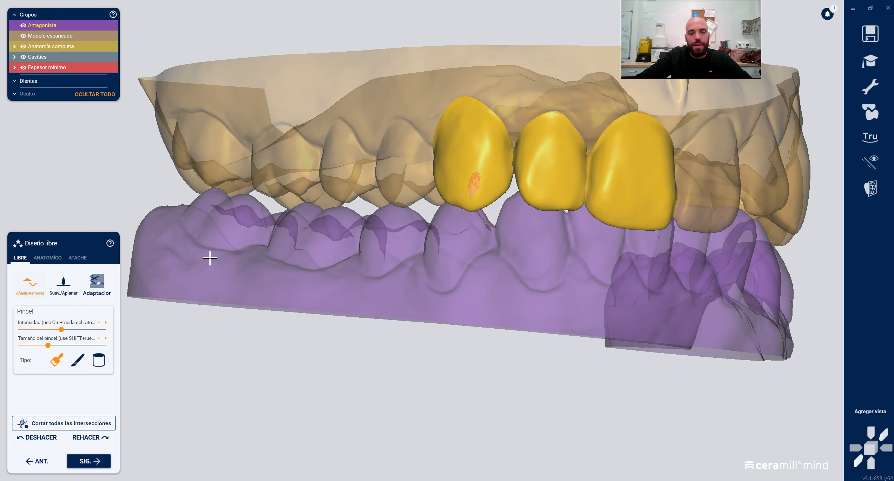
pyautogui.keyDown('shift'); pyautogui.scroll(3, 506, 134); pyautogui.keyUp('shift')
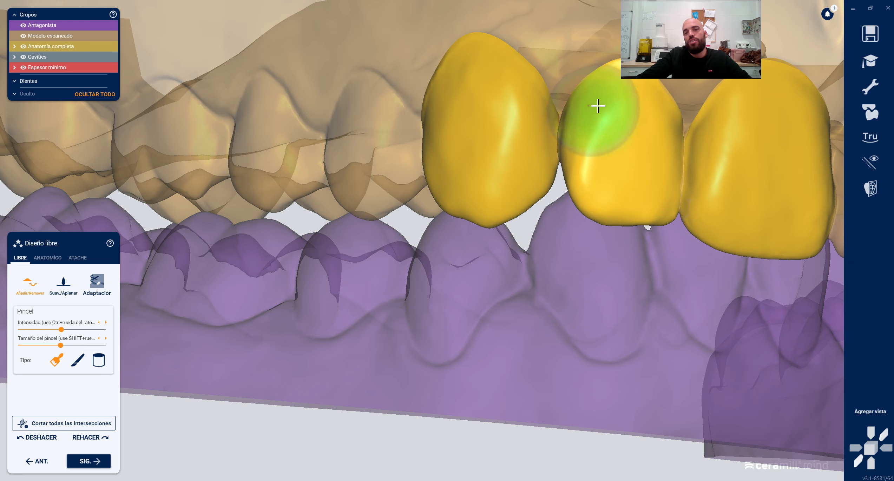
pyautogui.moveTo(608, 90); pyautogui.dragTo(595, 88, button='right')
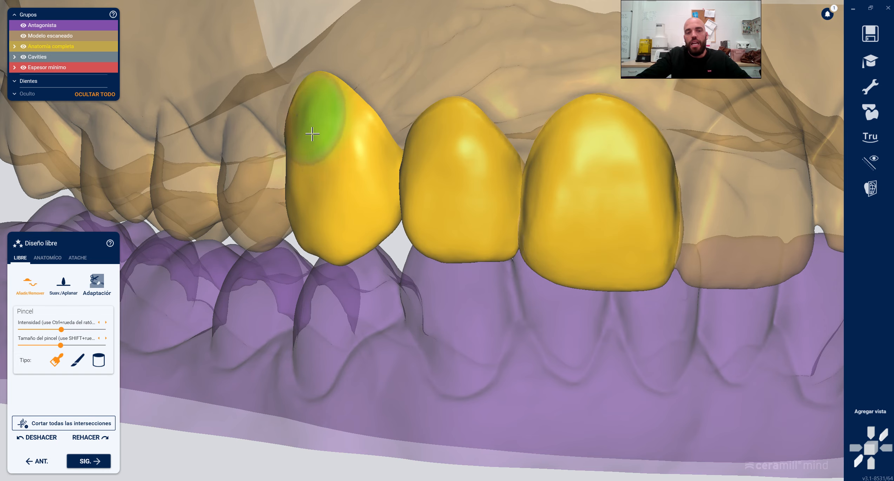
pyautogui.moveTo(263, 211); pyautogui.dragTo(355, 209, button='right')
# Smooth the labial surfaces of crowns 13 and 11 with the Smooth/Flatten brush
pyautogui.click(64, 285)
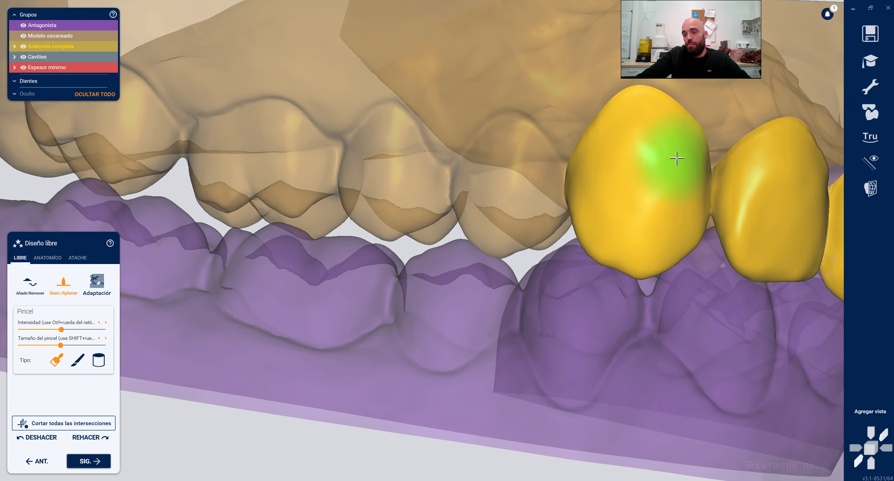
pyautogui.moveTo(676, 159); pyautogui.dragTo(598, 182, button='right')
pyautogui.moveTo(650, 144); pyautogui.dragTo(608, 138, button='right')
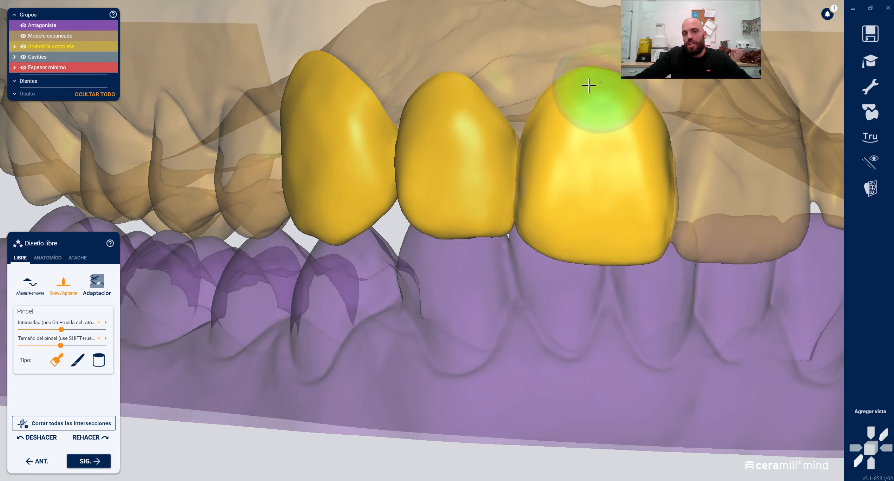
# Examine the arches from the occlusal side, alternating the scanned model and antagonist, and leave only the upper model with its crowns displayed
pyautogui.scroll(-4, 561, 218)
pyautogui.moveTo(561, 218); pyautogui.dragTo(559, 221, button='right')
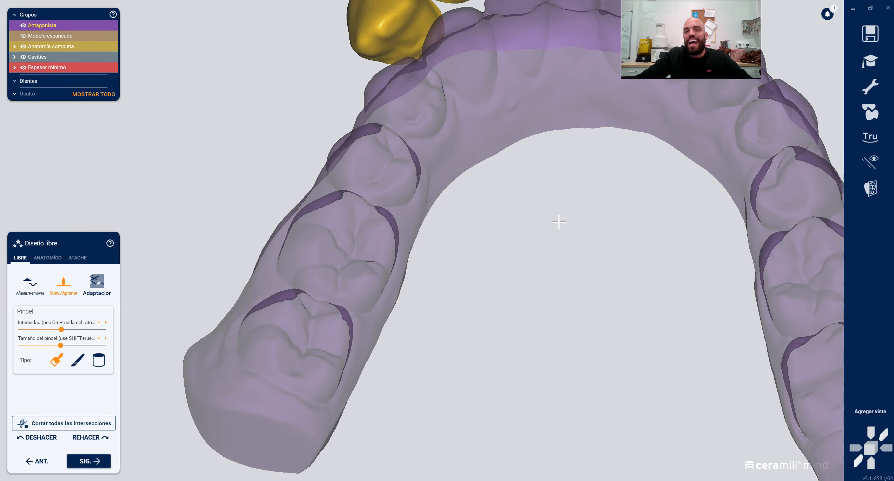
pyautogui.press('a')
pyautogui.moveTo(558, 222); pyautogui.dragTo(557, 252, button='middle')
pyautogui.moveTo(557, 251); pyautogui.dragTo(557, 247, button='right')
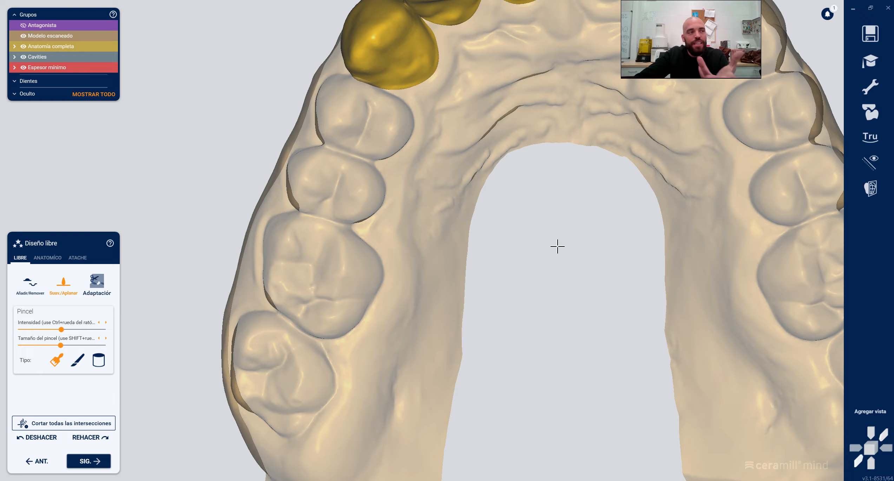
pyautogui.moveTo(558, 247); pyautogui.dragTo(562, 274, button='right')
pyautogui.hotkey('shift', 's')
pyautogui.moveTo(562, 273); pyautogui.dragTo(562, 289, button='middle')
pyautogui.moveTo(560, 190); pyautogui.dragTo(561, 288, button='middle')
pyautogui.moveTo(563, 229); pyautogui.dragTo(565, 216, button='right')
pyautogui.moveTo(566, 251); pyautogui.dragTo(567, 217, button='middle')
pyautogui.press('a')
pyautogui.moveTo(566, 217); pyautogui.dragTo(565, 217, button='right')
pyautogui.press('s')
pyautogui.press('s')
pyautogui.press('a')
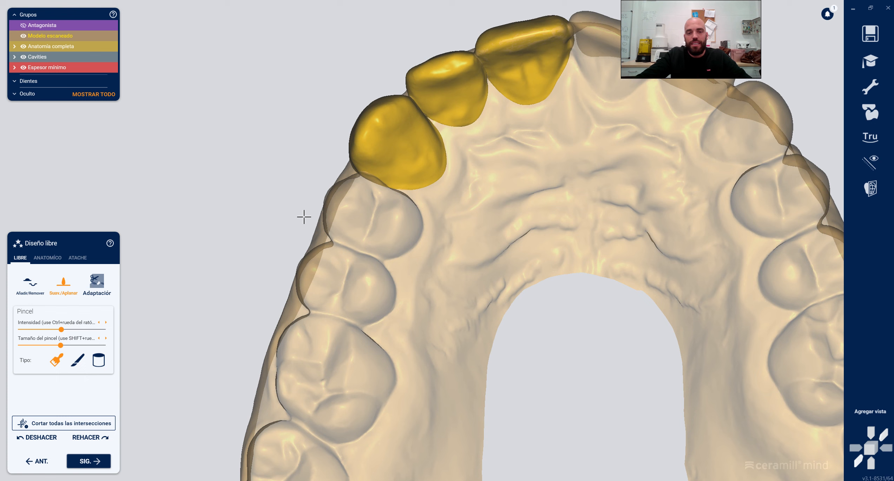
# Reshape the palatal surfaces of the crowns with the Add/Remove brush and smooth them
pyautogui.click(24, 291)
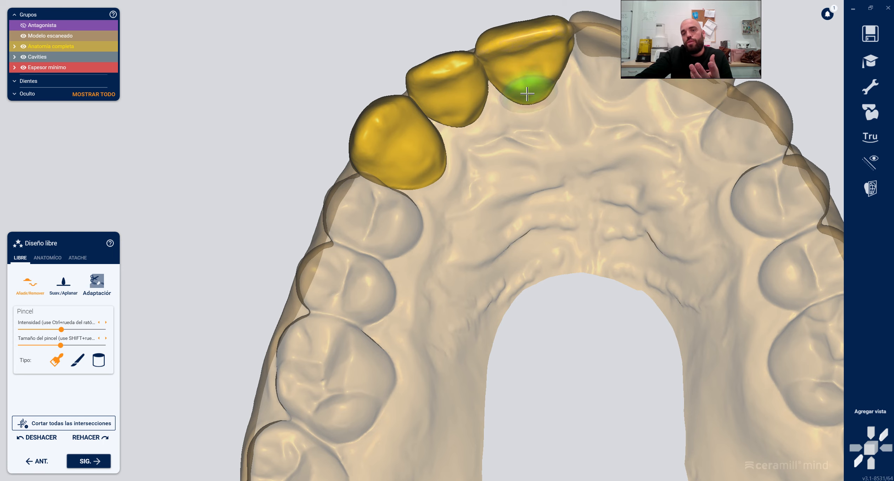
pyautogui.moveTo(500, 72); pyautogui.dragTo(520, 95, button='right')
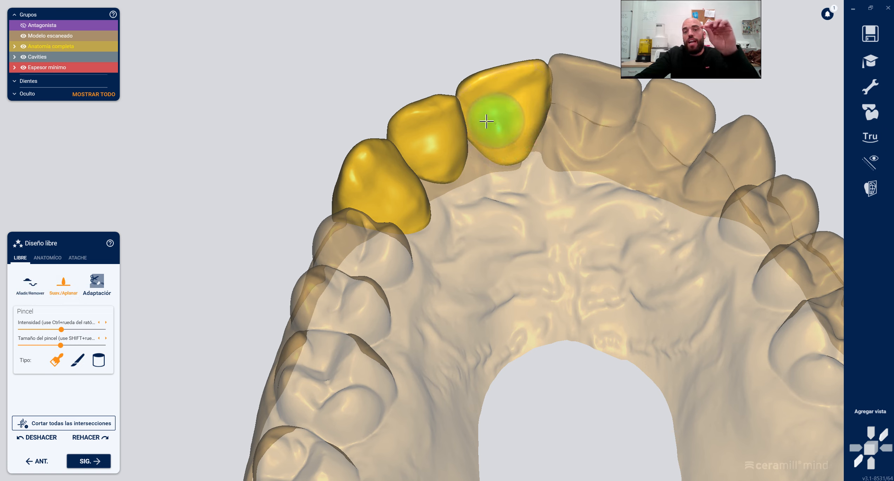
pyautogui.moveTo(409, 194)
pyautogui.mouseDown(button='right')
pyautogui.moveTo(465, 201)
pyautogui.moveTo(471, 117)
pyautogui.mouseUp(button='right')
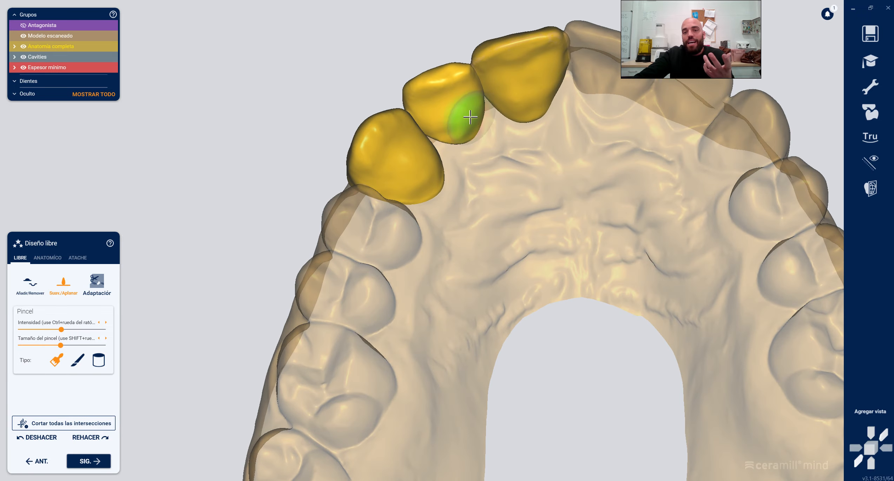
# Examine the crowns from the front with the antagonist displayed and from the occlusal side with it hidden
pyautogui.press('1')
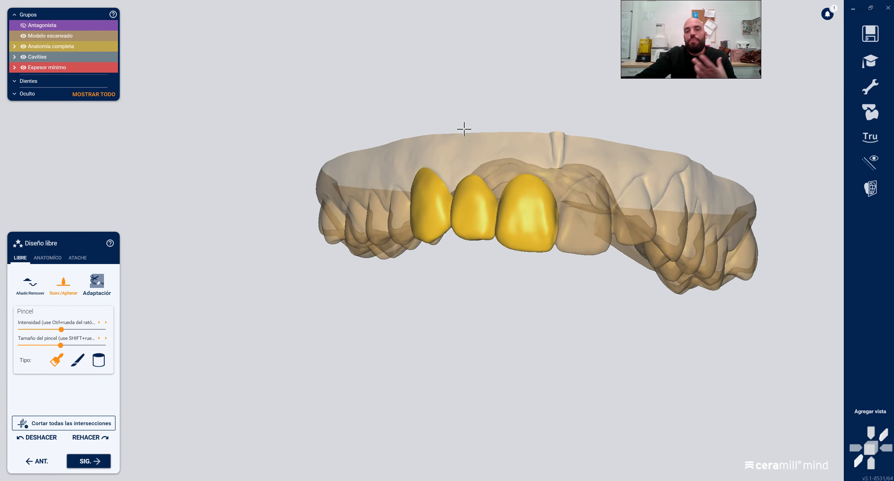
pyautogui.scroll(3, 496, 217)
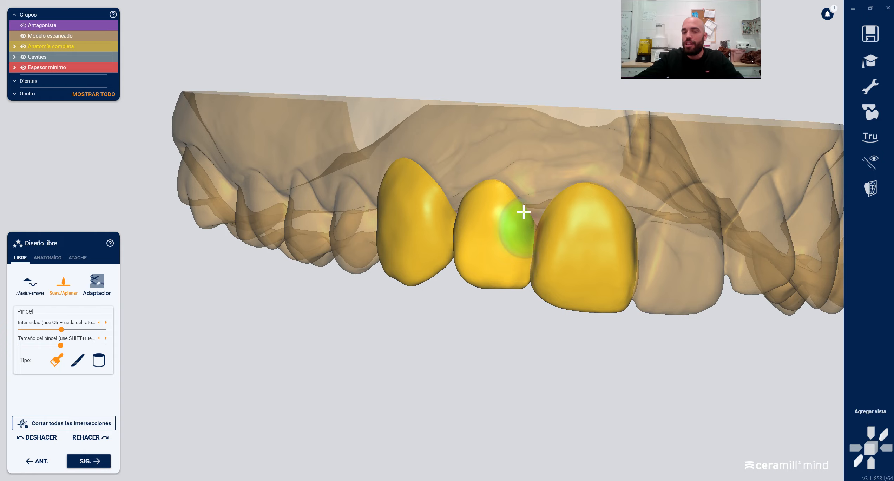
pyautogui.scroll(-3, 505, 235)
pyautogui.moveTo(534, 267); pyautogui.dragTo(513, 254, button='right')
pyautogui.scroll(3, 465, 271)
pyautogui.hotkey('ctrl', 'a')
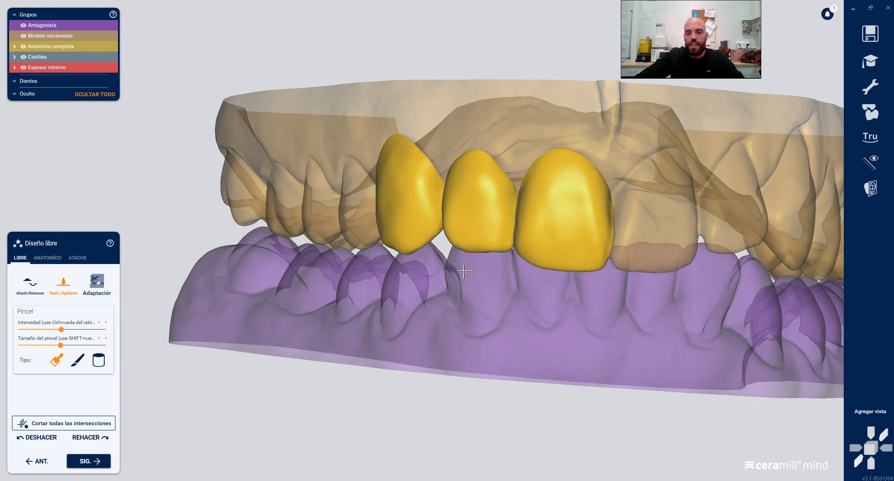
pyautogui.scroll(-3, 464, 271)
pyautogui.hotkey('ctrl', 'a')
pyautogui.moveTo(464, 272); pyautogui.dragTo(464, 271, button='right')
pyautogui.hotkey('ctrl', 'a')
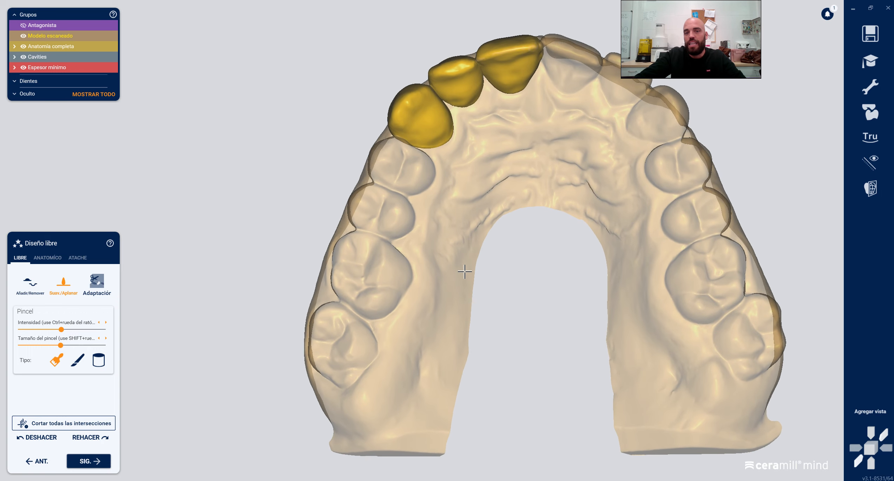
pyautogui.scroll(3, 481, 81)
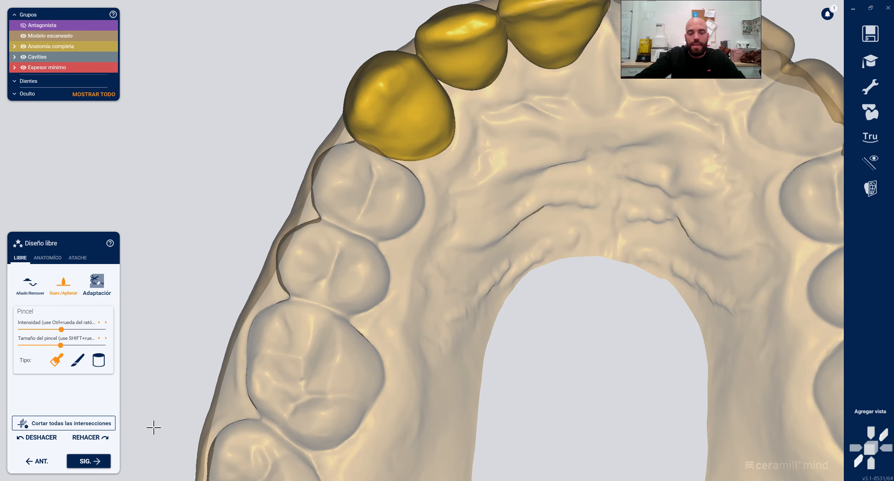
# Accept the free design of the crowns and review the connectors joining crowns 13, 12 and 11 at 9 mm²
pyautogui.click(107, 465)
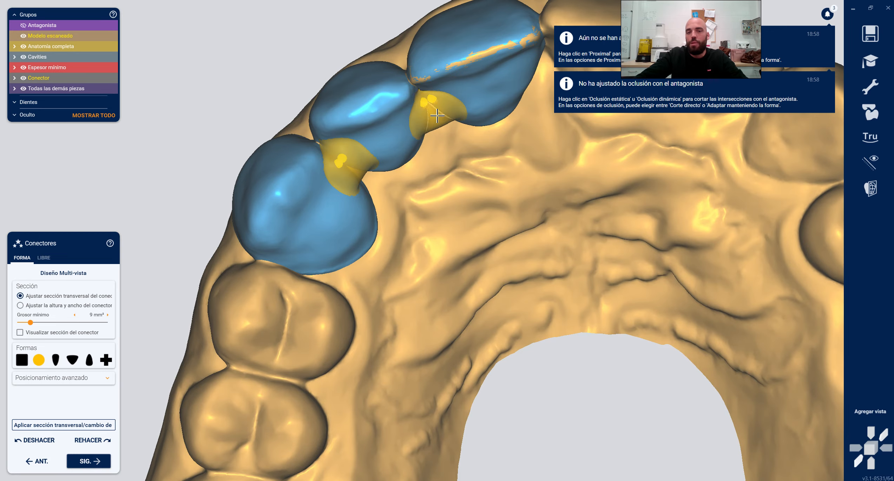
pyautogui.scroll(-3, 446, 211)
pyautogui.scroll(-3, 448, 215)
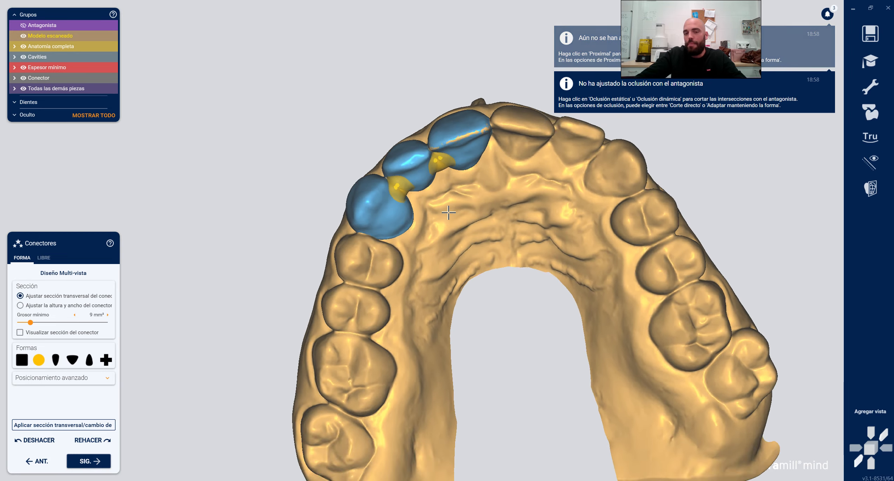
pyautogui.moveTo(452, 217); pyautogui.dragTo(437, 218, button='right')
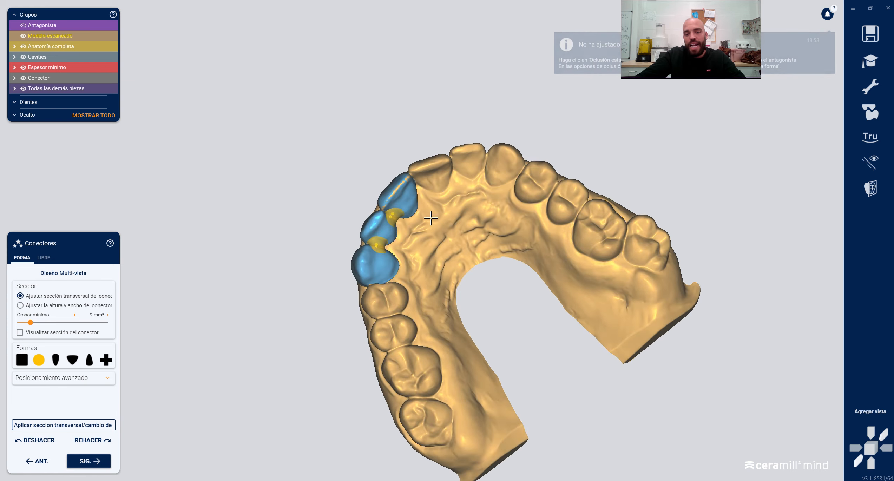
pyautogui.scroll(4, 436, 218)
# Accept the connectors and merge the 13–11 bridge, proceeding despite the differing insertion directions
pyautogui.click(86, 467)
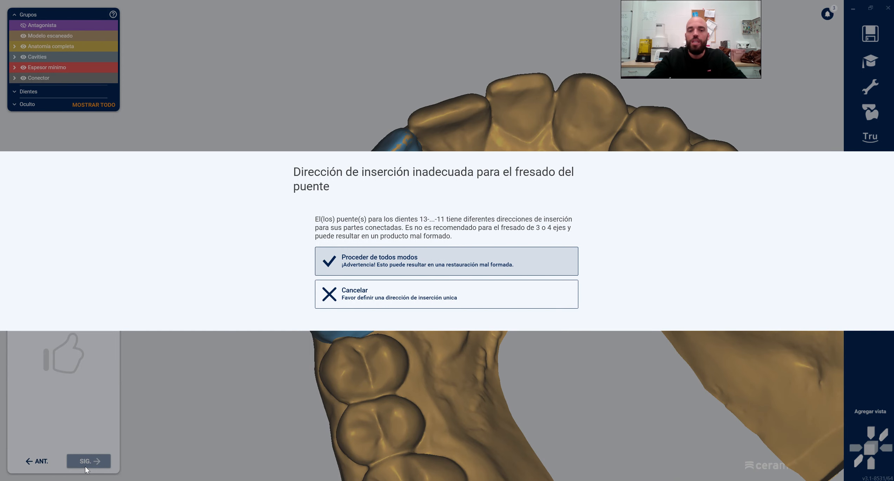
pyautogui.press('Return')
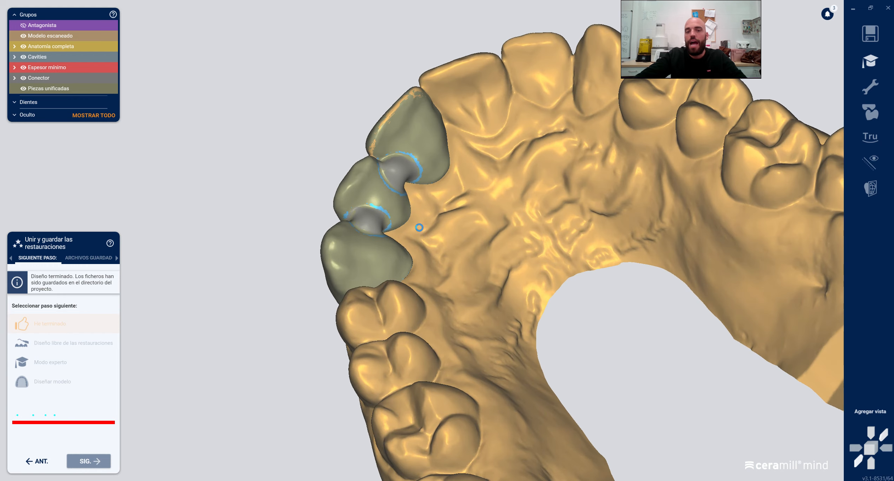
pyautogui.hotkey('ctrl', 'shift', 'j')
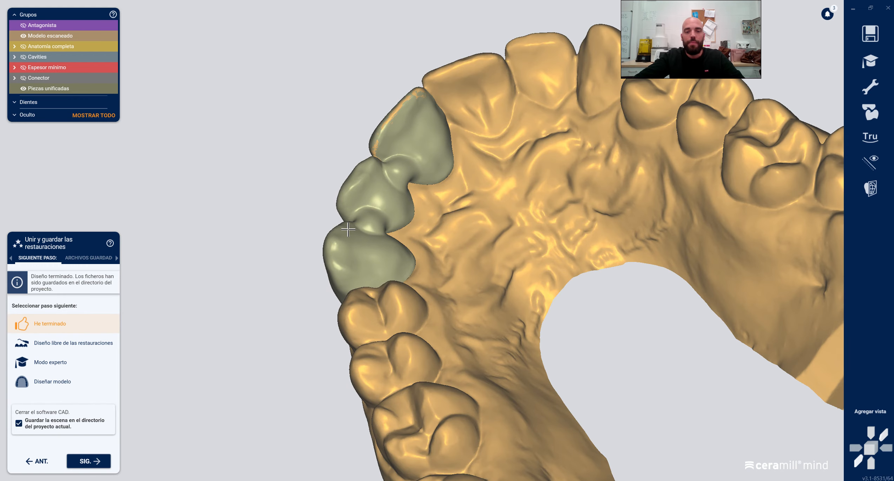
pyautogui.moveTo(347, 229); pyautogui.dragTo(307, 236, button='right')
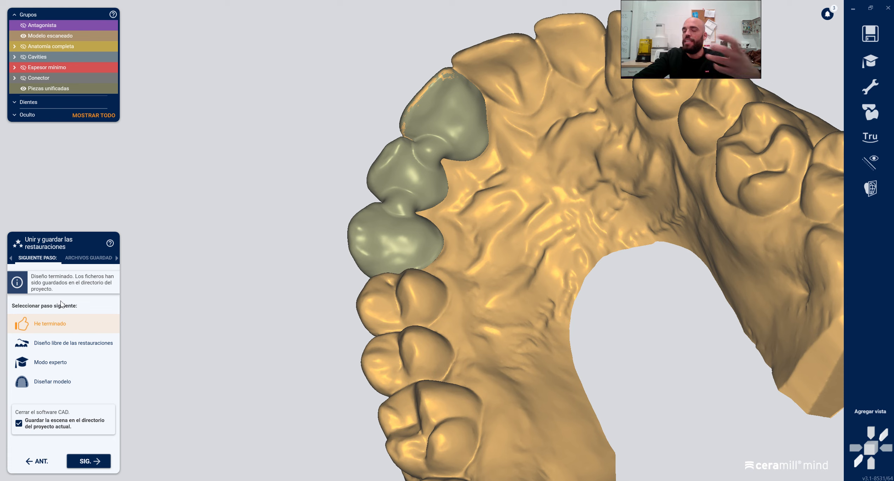
# Continue to free design of the merged restorations and activate freeform Add/Remove editing at the connectors
pyautogui.click(49, 346)
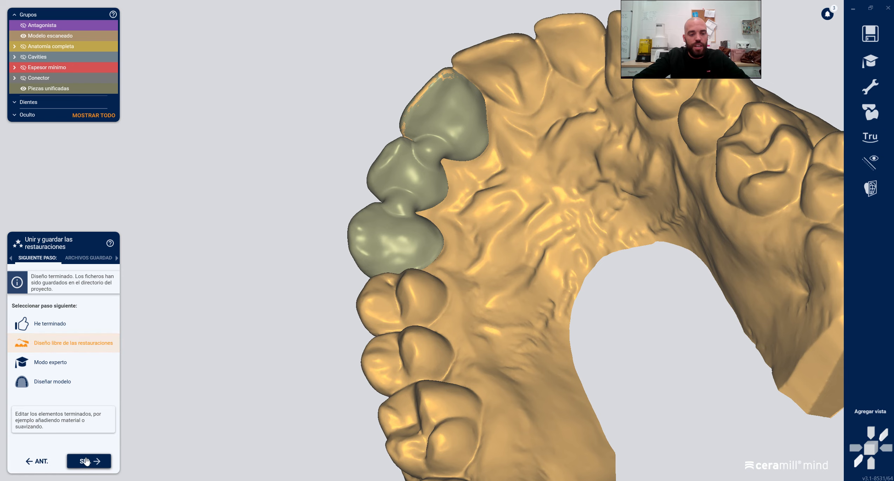
pyautogui.hotkey('ctrl', 'a')
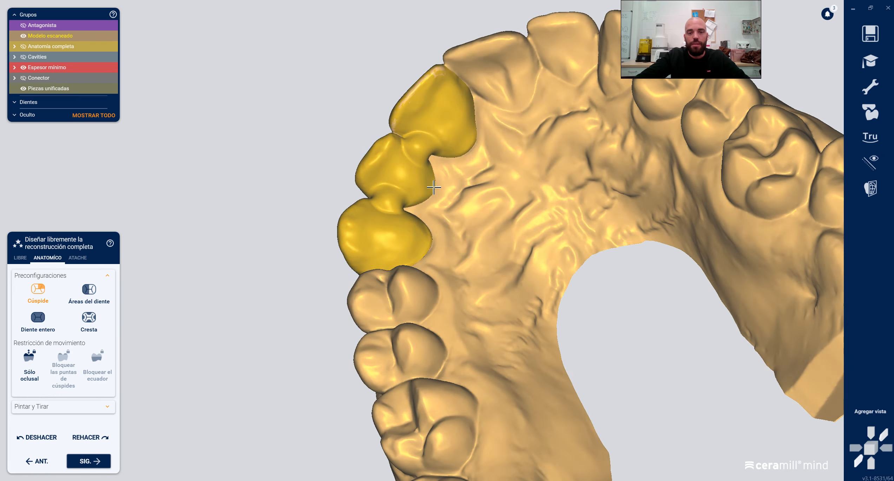
pyautogui.scroll(5, 431, 198)
pyautogui.click(21, 260)
pyautogui.scroll(3, 391, 207)
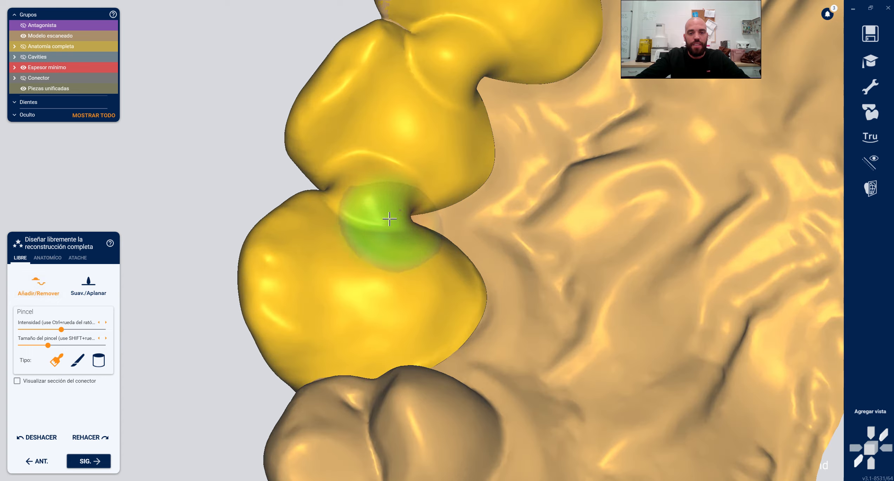
# Build up the connector areas between crowns 13, 12 and 11 with the Add/Remove brush
pyautogui.moveTo(421, 211); pyautogui.dragTo(537, 268, button='middle')
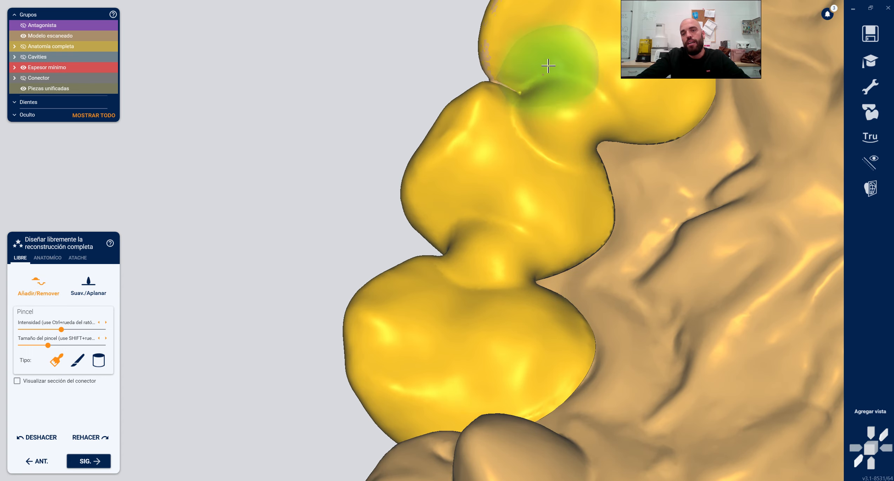
pyautogui.moveTo(552, 66); pyautogui.dragTo(553, 220, button='middle')
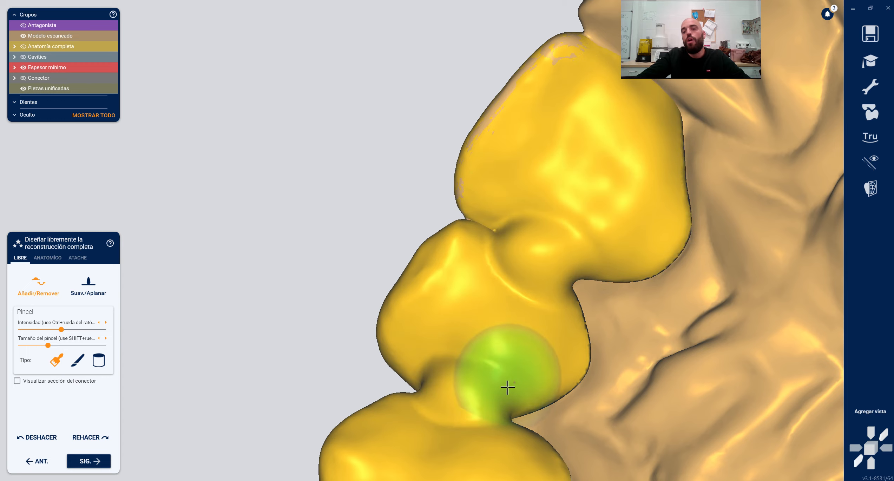
pyautogui.moveTo(515, 328); pyautogui.dragTo(517, 271, button='middle')
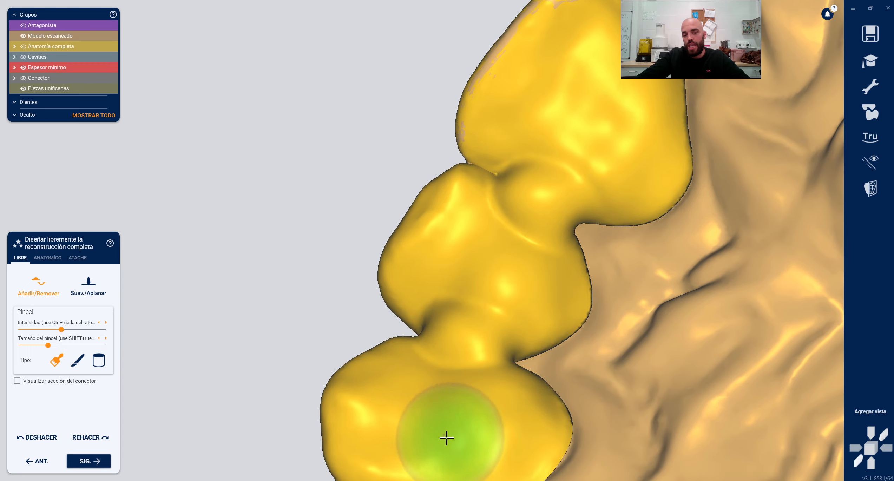
pyautogui.scroll(-3, 456, 416)
pyautogui.moveTo(456, 417); pyautogui.dragTo(411, 393, button='middle')
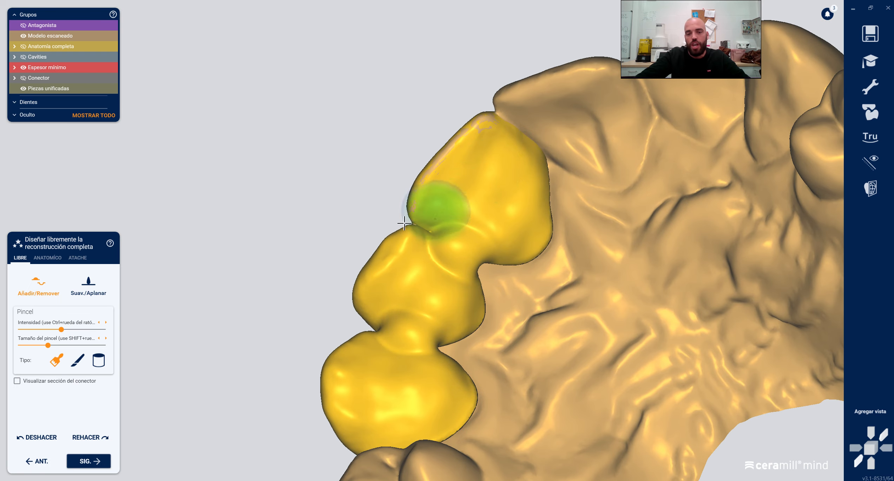
# Smooth the palatal connector transitions between crowns 13, 12 and 11 with the Smooth/Flatten brush
pyautogui.click(96, 288)
pyautogui.press('capslock')
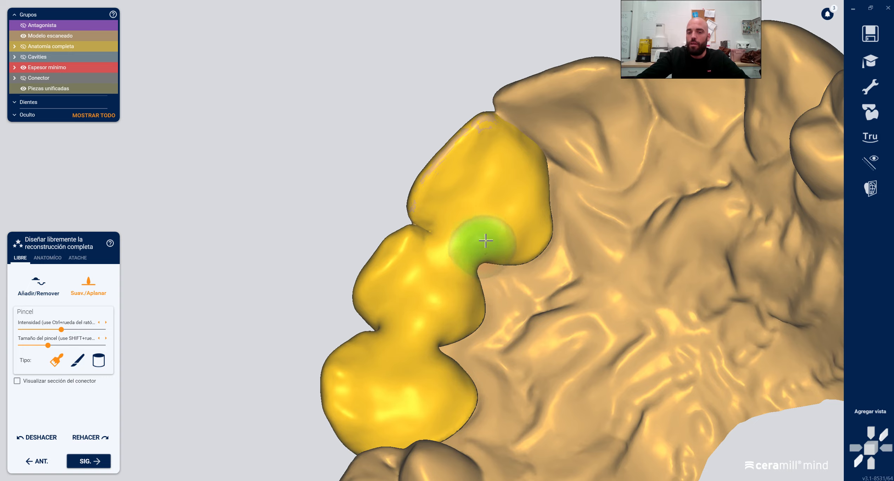
pyautogui.scroll(-3, 467, 236)
pyautogui.moveTo(467, 236); pyautogui.dragTo(470, 251, button='right')
pyautogui.moveTo(404, 267); pyautogui.dragTo(393, 261, button='right')
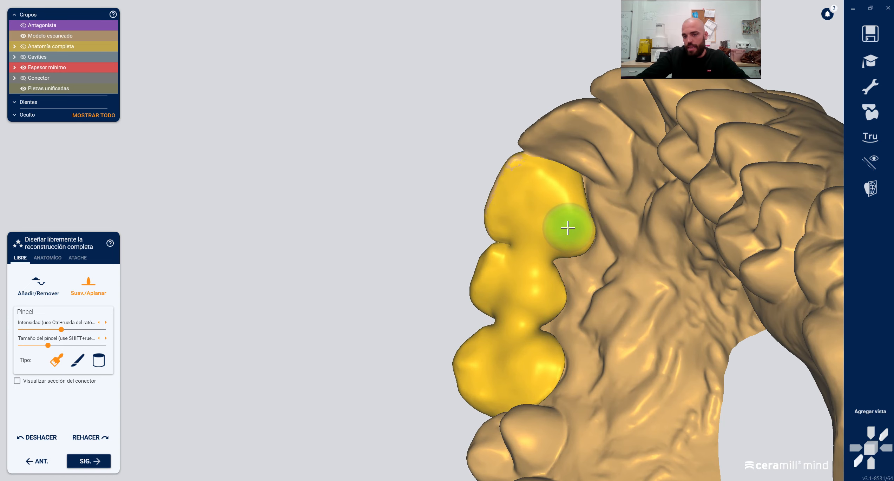
pyautogui.scroll(-3, 567, 227)
pyautogui.moveTo(463, 194); pyautogui.dragTo(455, 208, button='right')
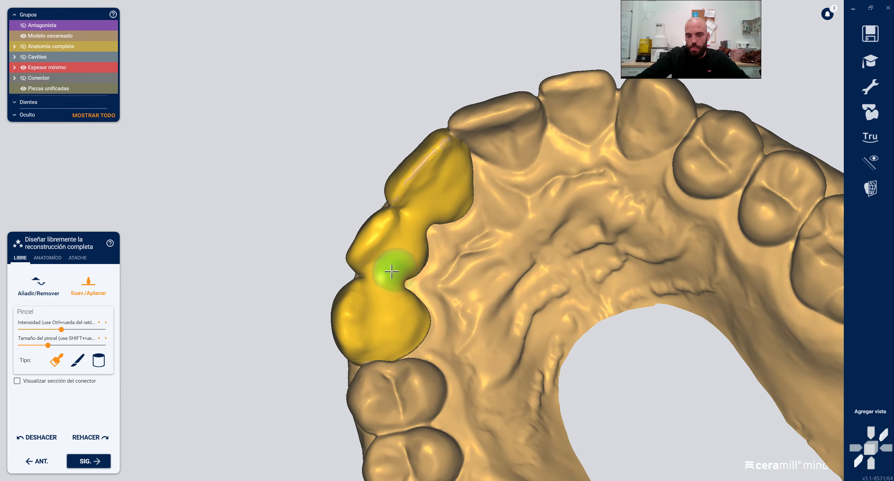
# Examine the labial contours of the joined crowns with anatomic cusp editing active
pyautogui.moveTo(408, 261)
pyautogui.mouseDown(button='right')
pyautogui.moveTo(421, 255)
pyautogui.moveTo(435, 305)
pyautogui.moveTo(622, 254)
pyautogui.moveTo(544, 246)
pyautogui.moveTo(525, 234)
pyautogui.mouseUp(button='right')
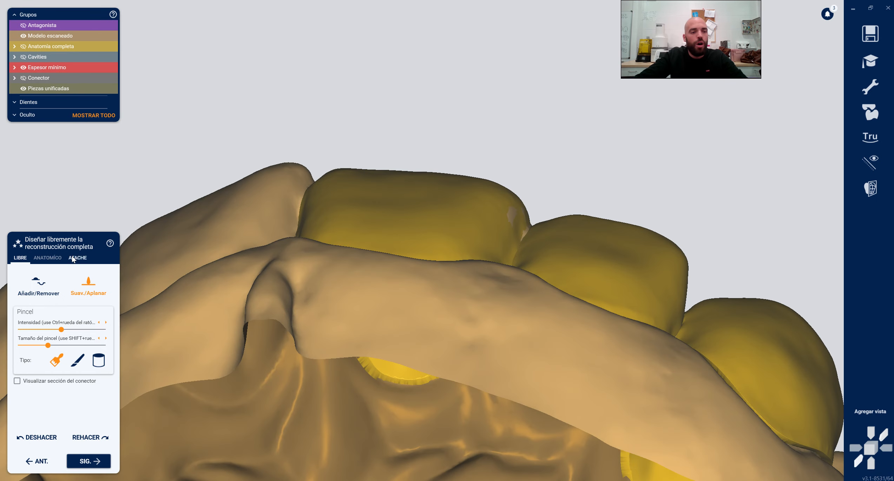
pyautogui.click(48, 257)
pyautogui.scroll(3, 507, 231)
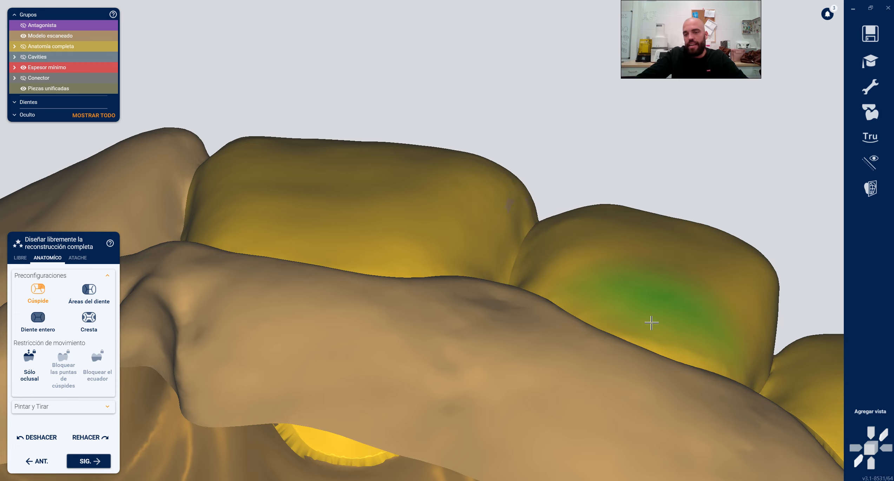
pyautogui.scroll(-5, 543, 250)
pyautogui.moveTo(548, 238); pyautogui.dragTo(518, 206, button='middle')
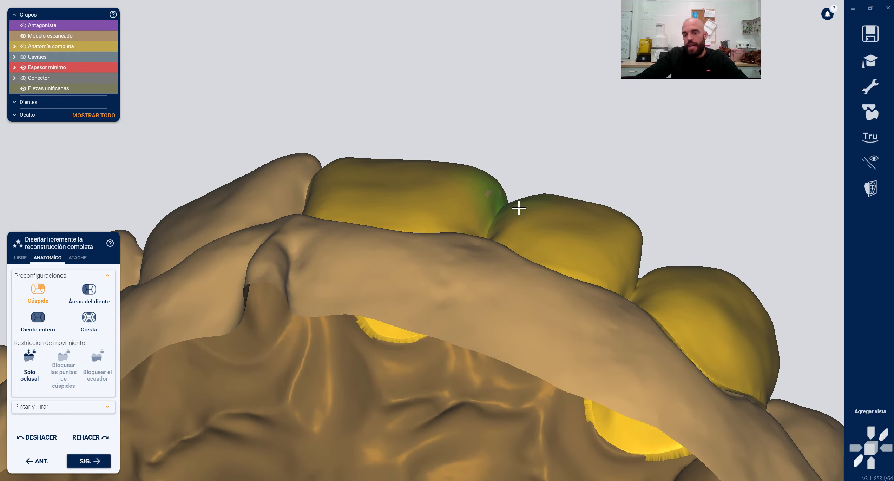
pyautogui.moveTo(752, 309); pyautogui.dragTo(545, 255, button='right')
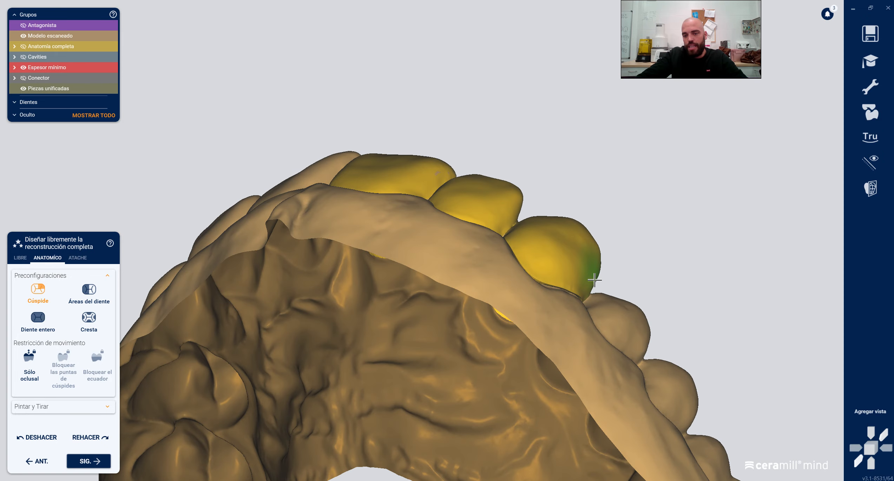
# Accept the free design of the merged bridge and review the finished restoration from the palatal and front sides
pyautogui.click(87, 458)
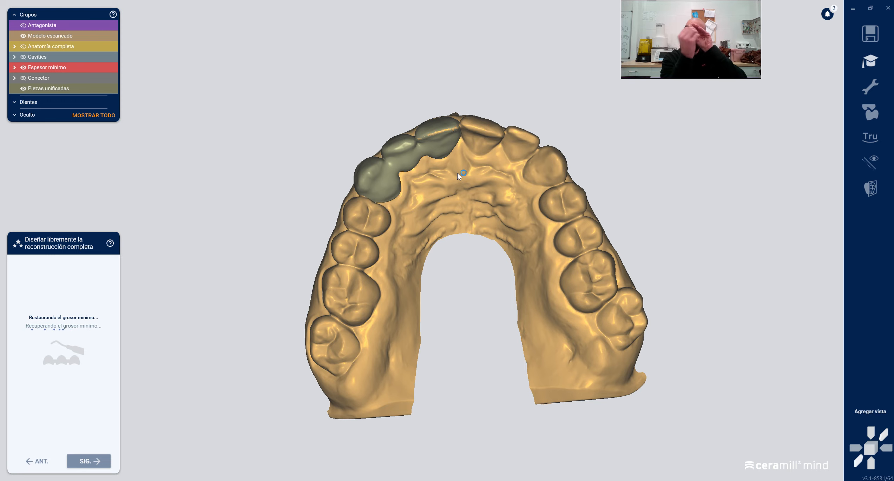
pyautogui.press('Return')
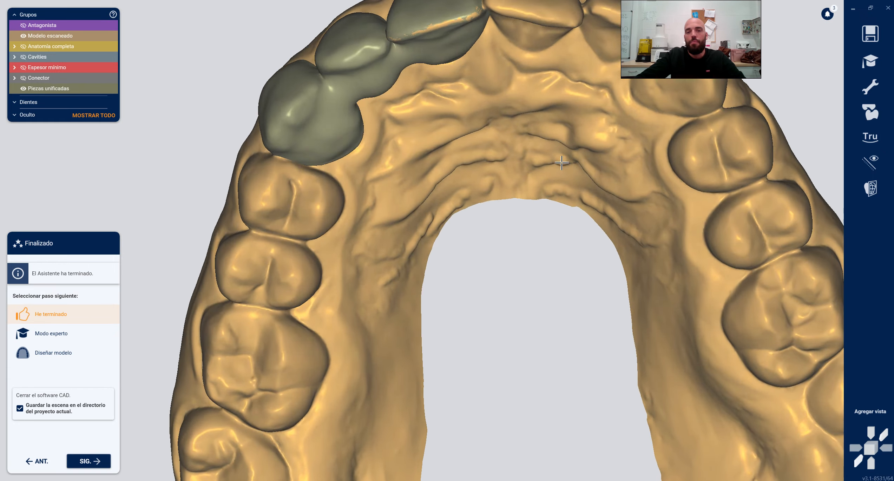
pyautogui.moveTo(562, 163); pyautogui.dragTo(566, 249, button='right')
pyautogui.scroll(5, 407, 170)
pyautogui.moveTo(407, 170); pyautogui.dragTo(311, 160, button='right')
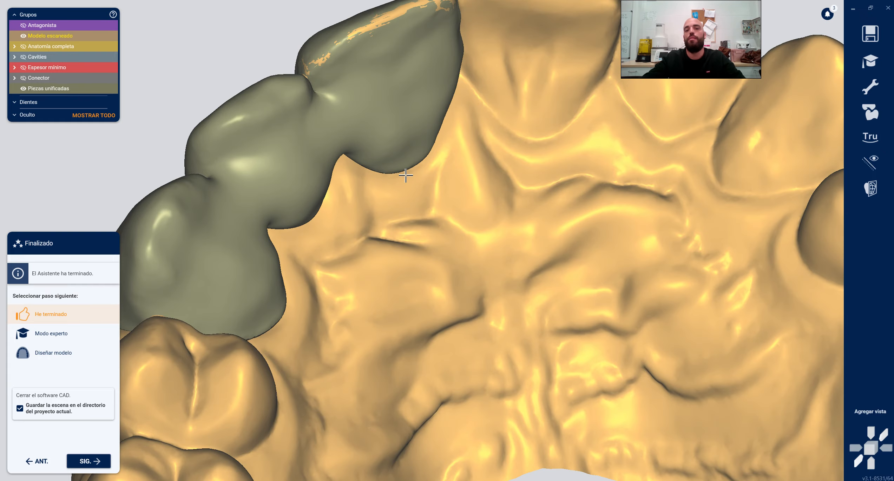
pyautogui.scroll(-6, 407, 175)
pyautogui.moveTo(413, 133); pyautogui.dragTo(376, 128, button='right')
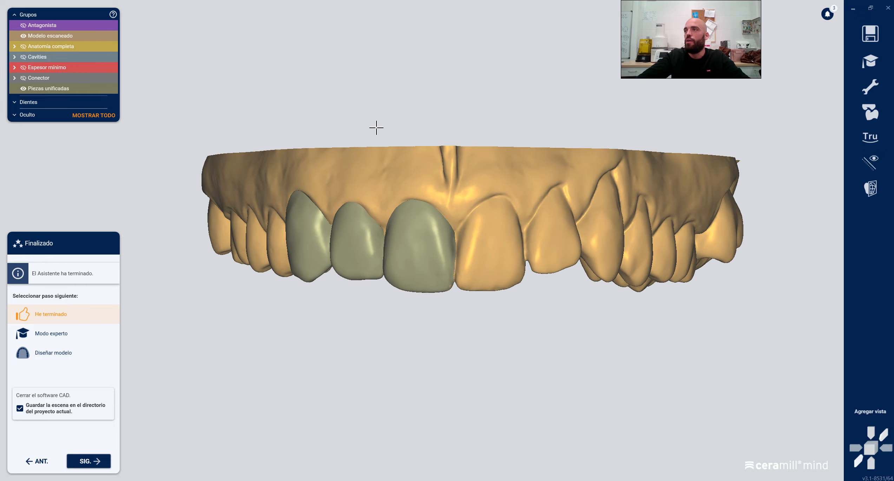